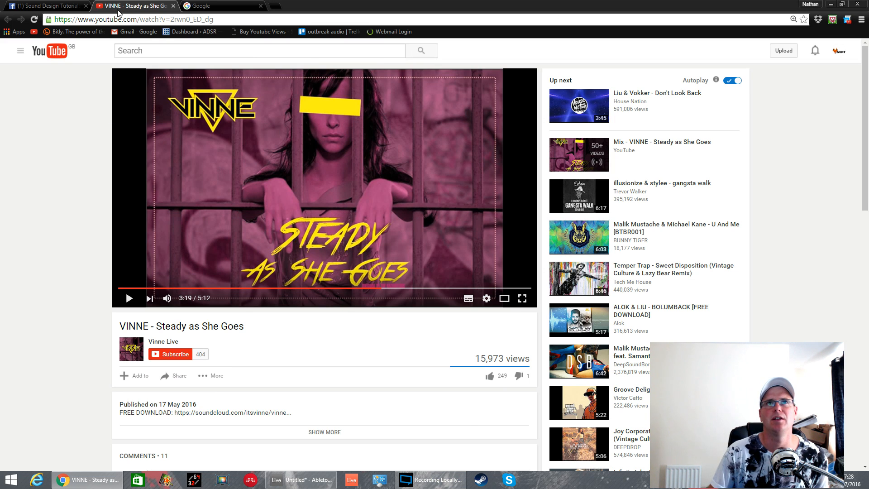
Step: Read the sound request in the Facebook page's message thread and play the attached audio clip
left_click(68, 7)
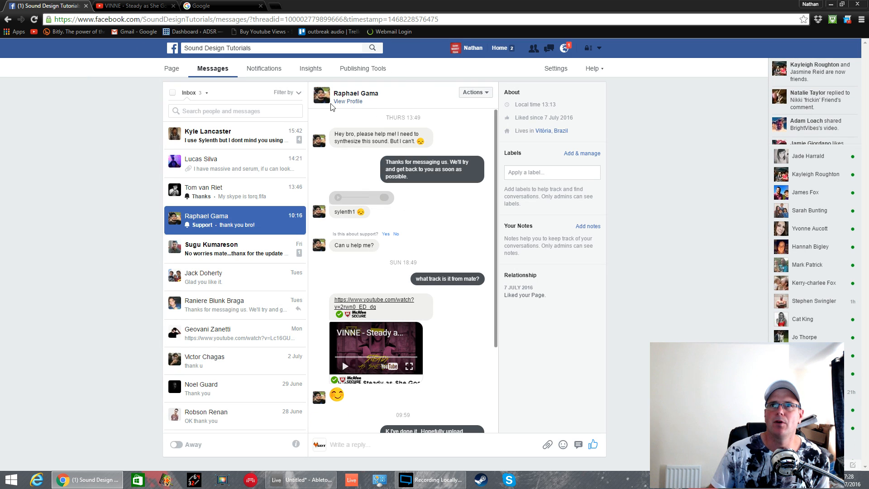
scroll(389, 285, "down", 2)
scroll(389, 286, "down", 1)
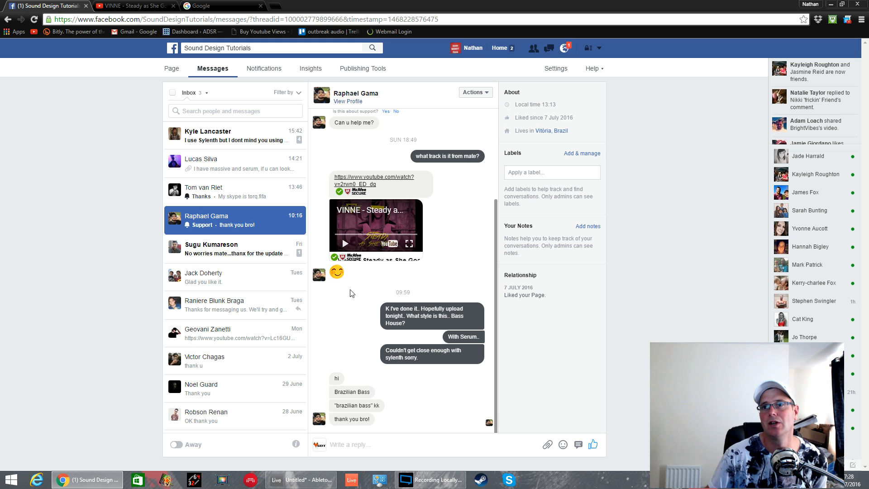
scroll(491, 221, "up", 3)
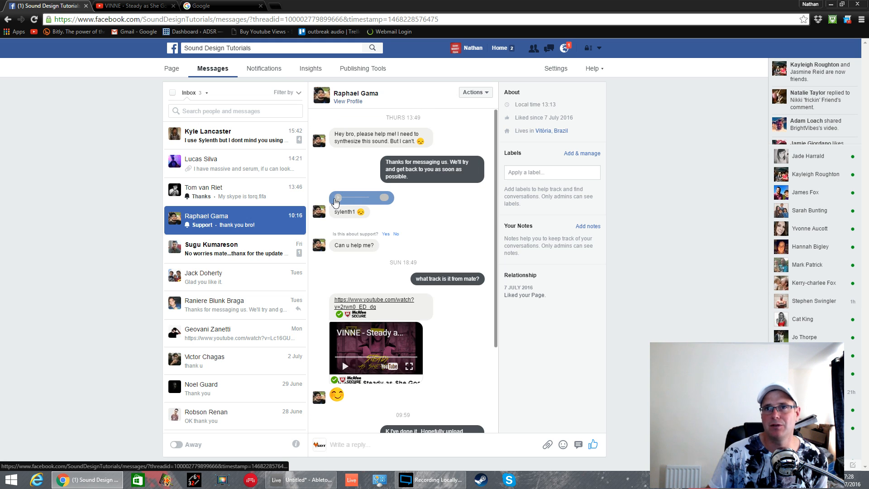
left_click(337, 198)
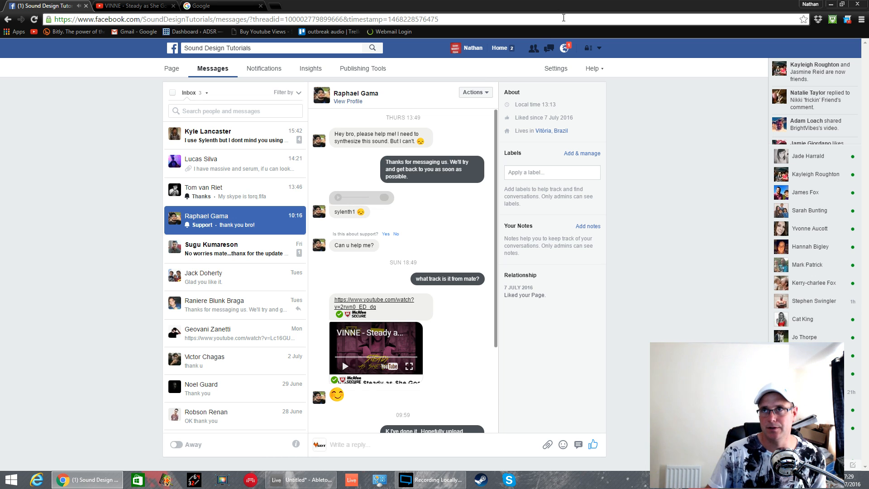
Step: Switch to Ableton Live and examine the effects used by the Vinne Steady preset in Serum
left_click_drag(572, 7, 339, 105)
key("alt+Tab")
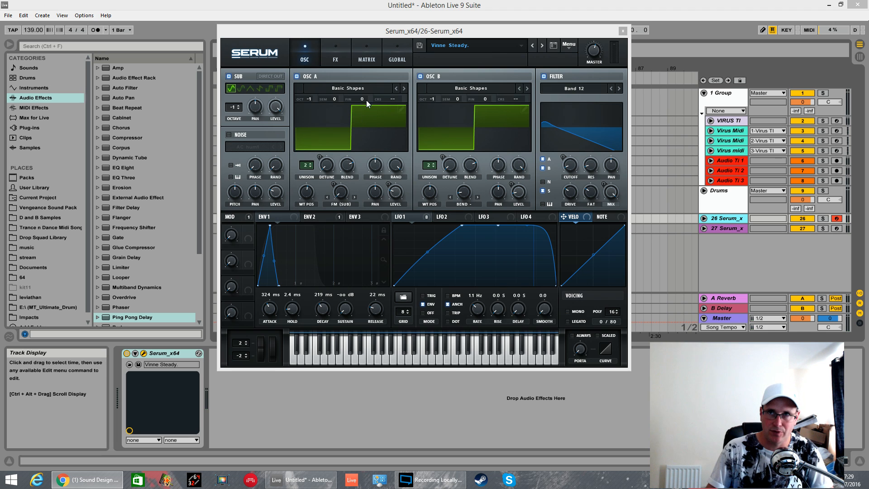
left_click(336, 56)
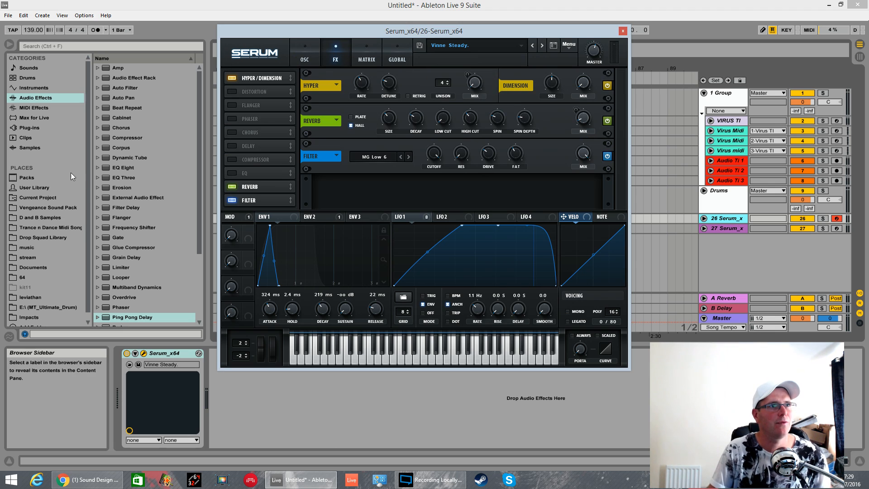
key("alt+Tab")
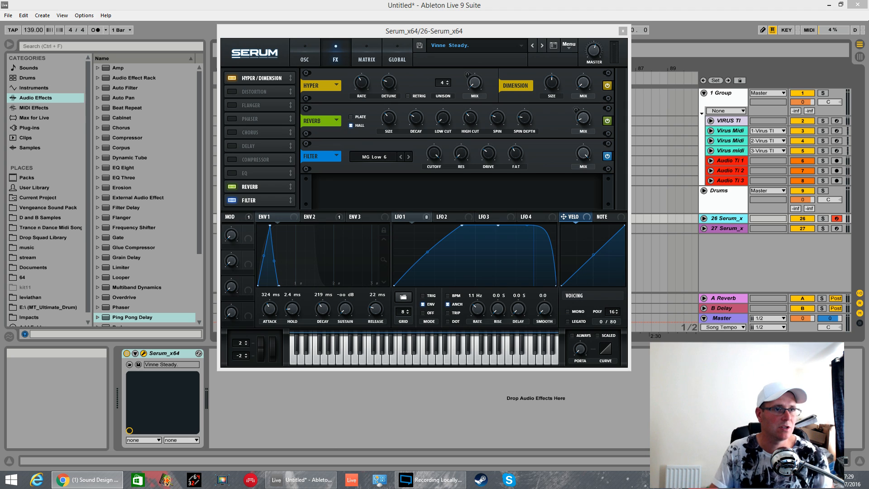
Step: Initialize the Serum preset and show its oscillator page
left_click(568, 45)
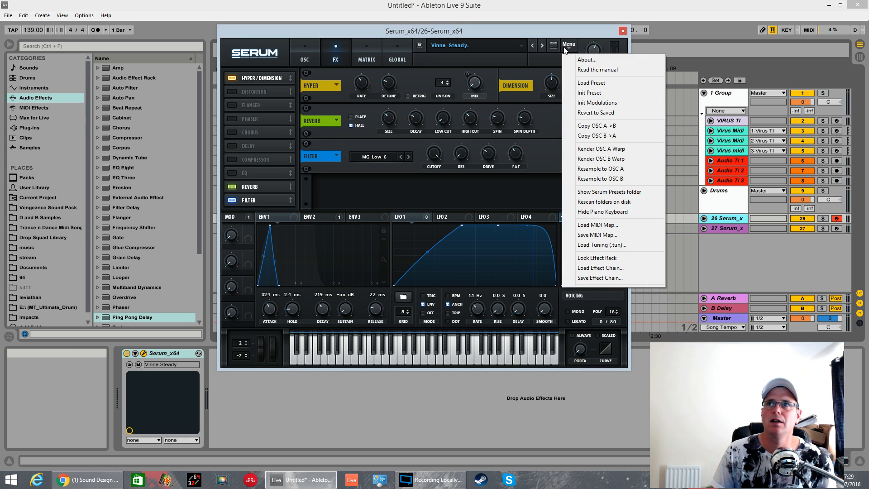
left_click(597, 92)
left_click(304, 57)
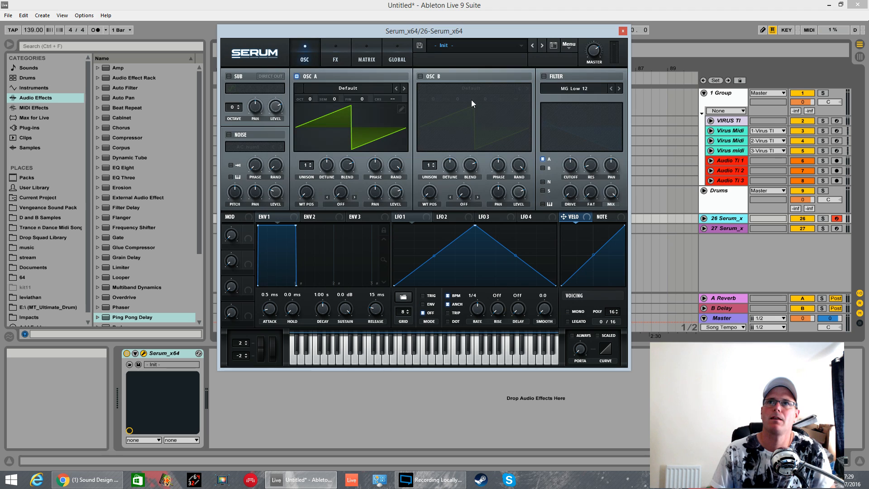
Step: Load the Analog wavetable Basic Shapes into oscillator A, and enable oscillator B with the same wavetable
left_click(362, 85)
mouse_move(351, 99)
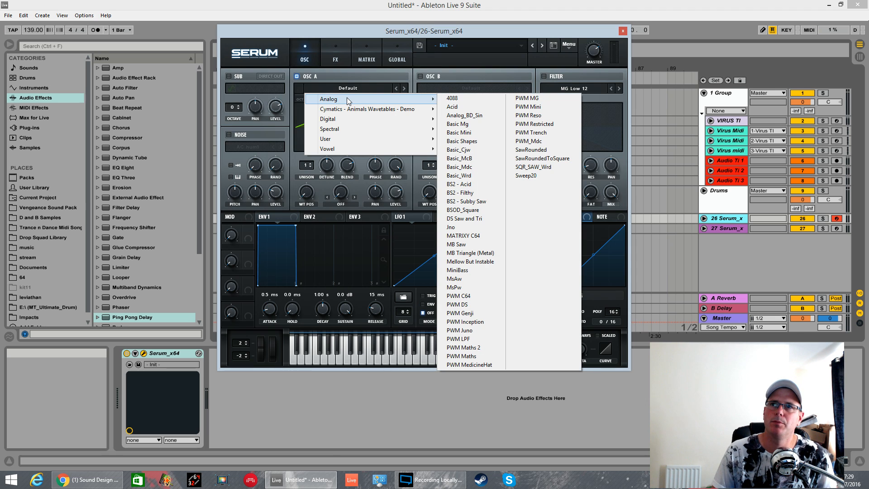
left_click(472, 142)
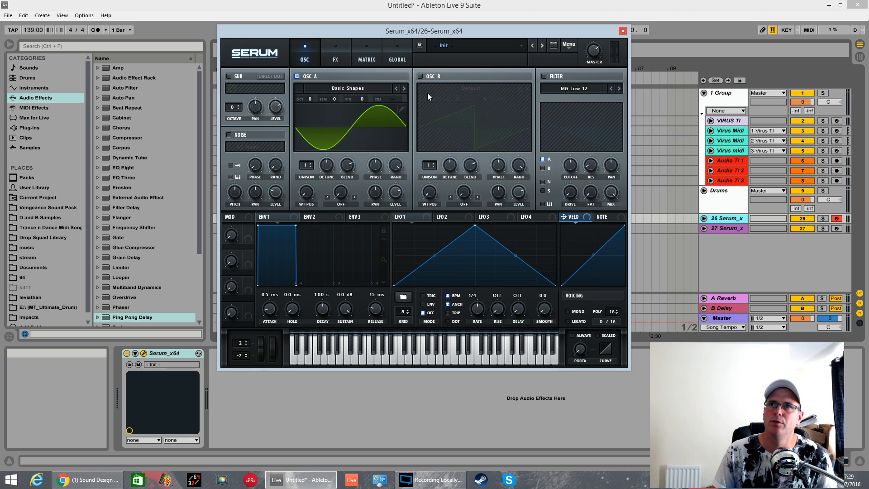
left_click(420, 76)
left_click(458, 87)
mouse_move(460, 99)
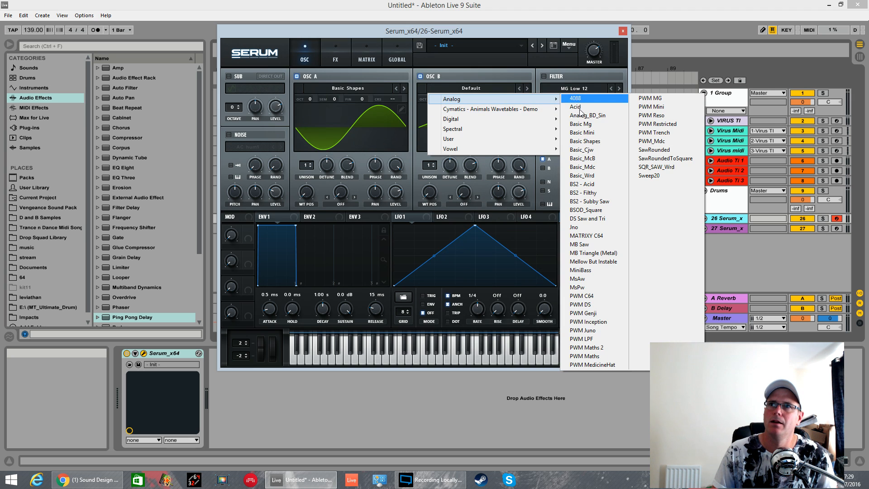
left_click(584, 141)
Step: Adjust the wavetable positions of oscillators B and A so that both use the square wave
left_click_drag(428, 192, 434, 162)
left_click_drag(433, 200, 435, 185)
left_click_drag(307, 192, 324, 166)
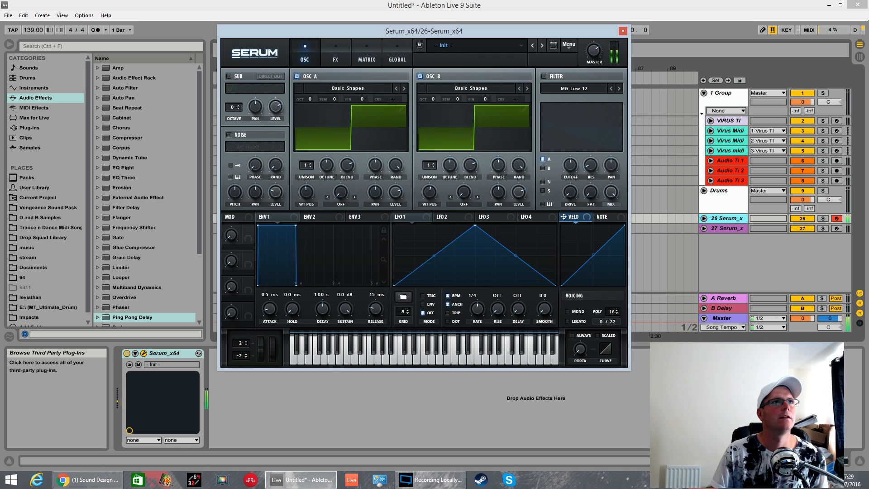
key("alt+Tab")
key("alt+Tab")
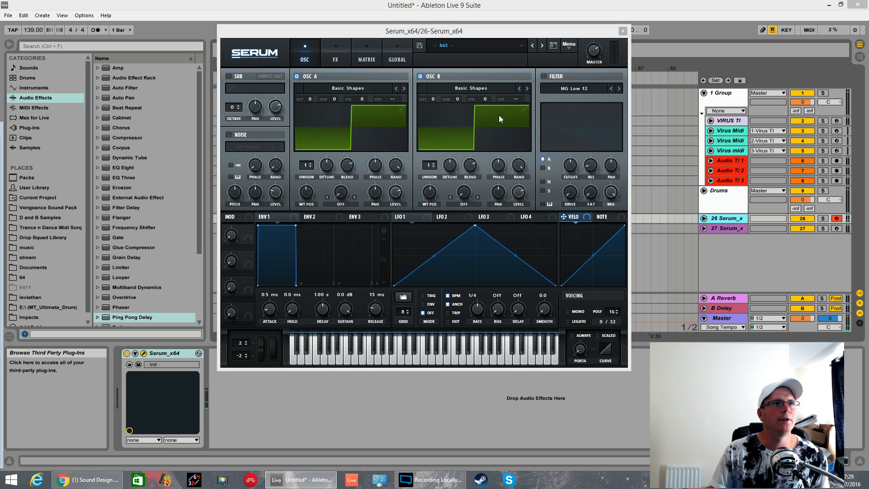
Step: Set the octave of oscillators A and B to -1
left_click(308, 99)
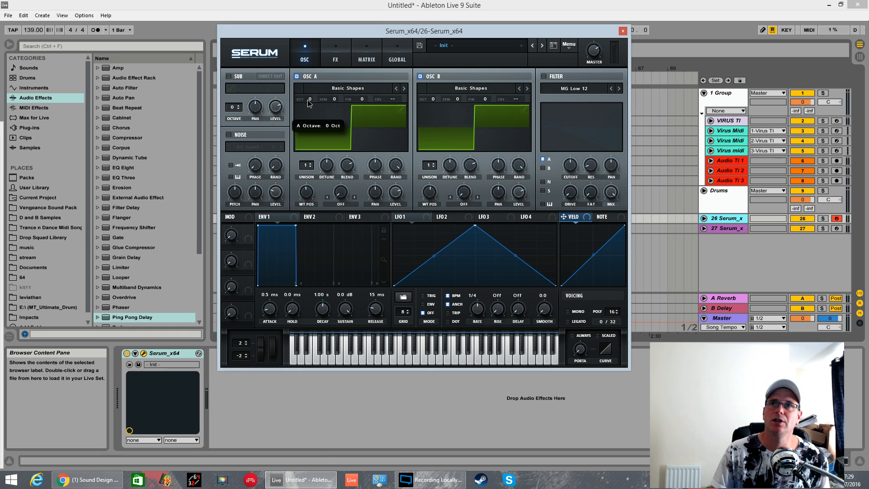
left_click_drag(308, 99, 307, 110)
left_click_drag(434, 102, 434, 111)
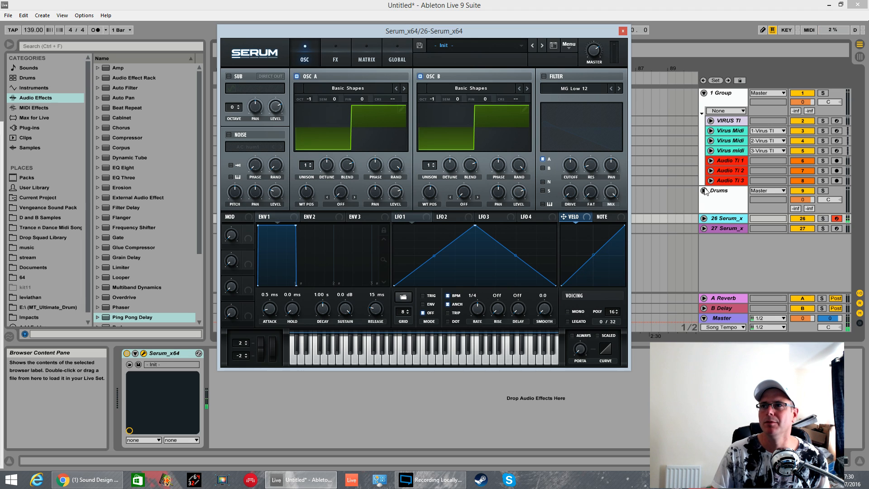
Step: Uncover the arrangement and create an empty four-bar MIDI clip from bar 73 to 77 on the 26 Serum track
left_click_drag(561, 31, 171, 100)
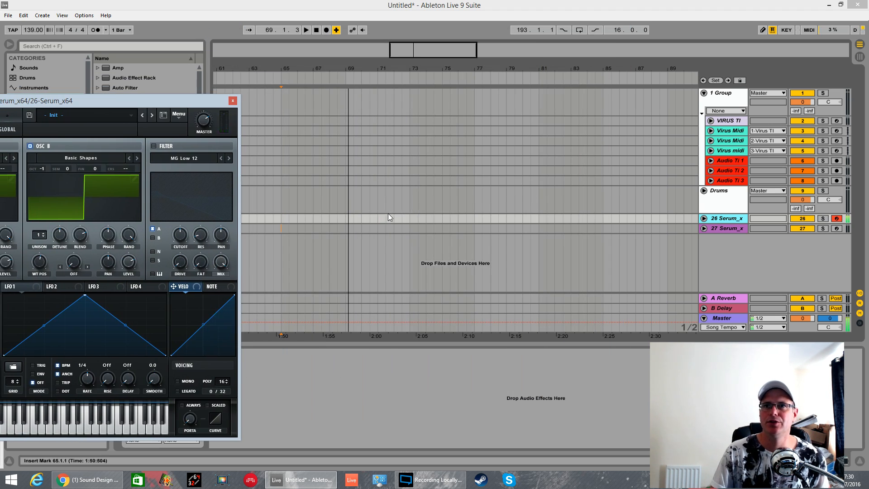
left_click_drag(409, 221, 475, 219)
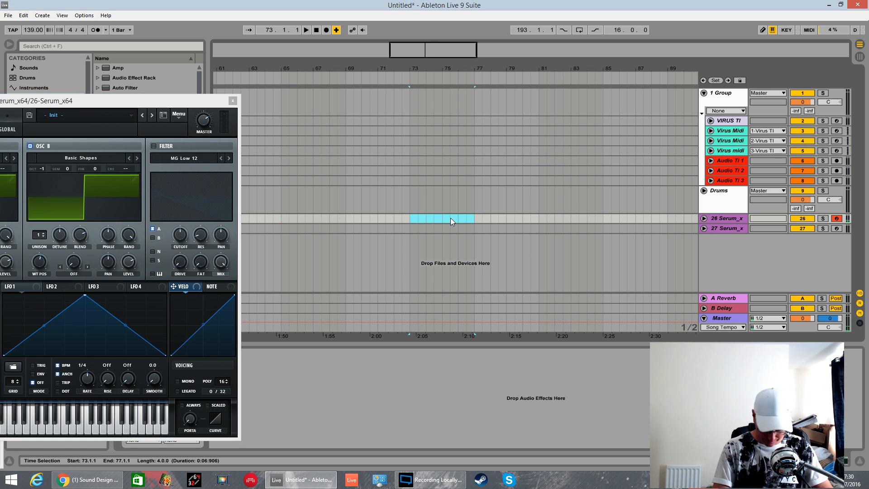
key("ctrl+shift+m")
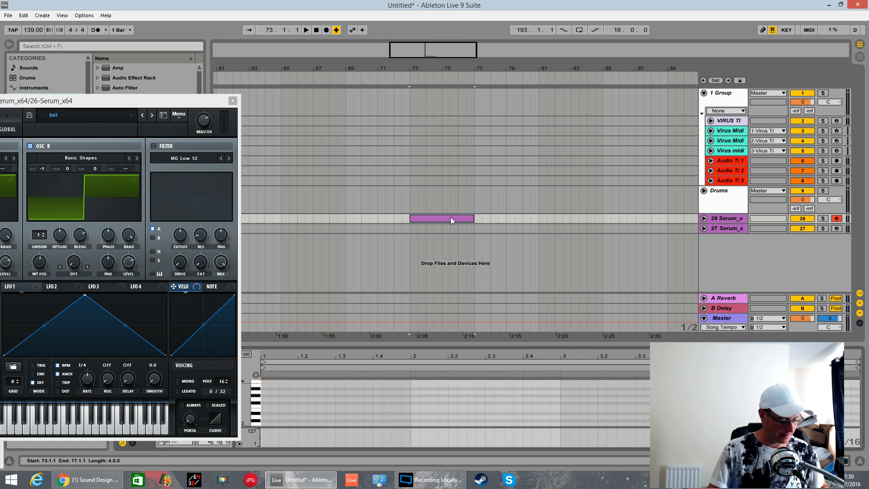
Step: Collapse the clip's note editor and bring the Serum window back fully into view over the arrangement
left_click_drag(419, 345, 423, 102)
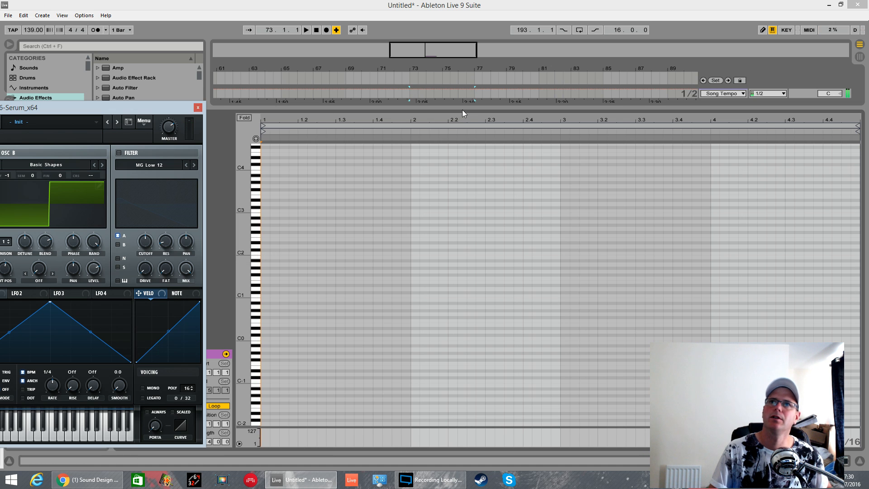
left_click_drag(462, 110, 460, 428)
left_click_drag(114, 105, 470, 76)
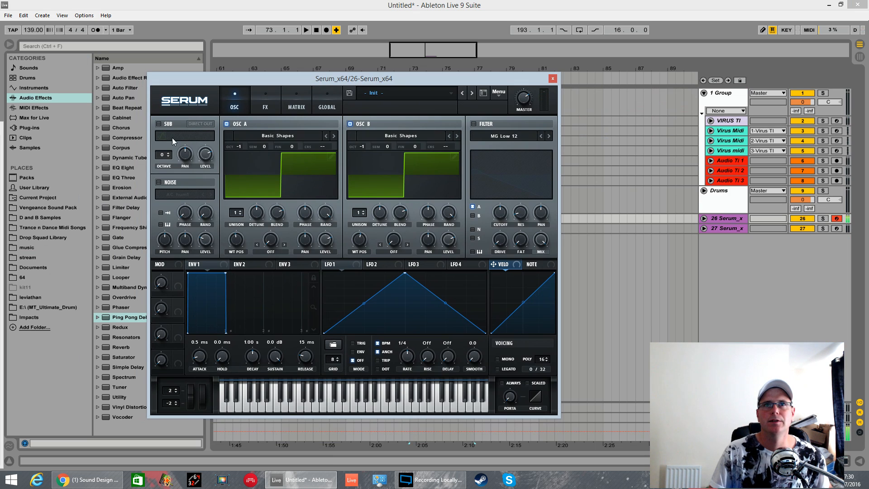
Step: Enable the sub oscillator at octave -1 and lower the levels of oscillators B and A
left_click(161, 123)
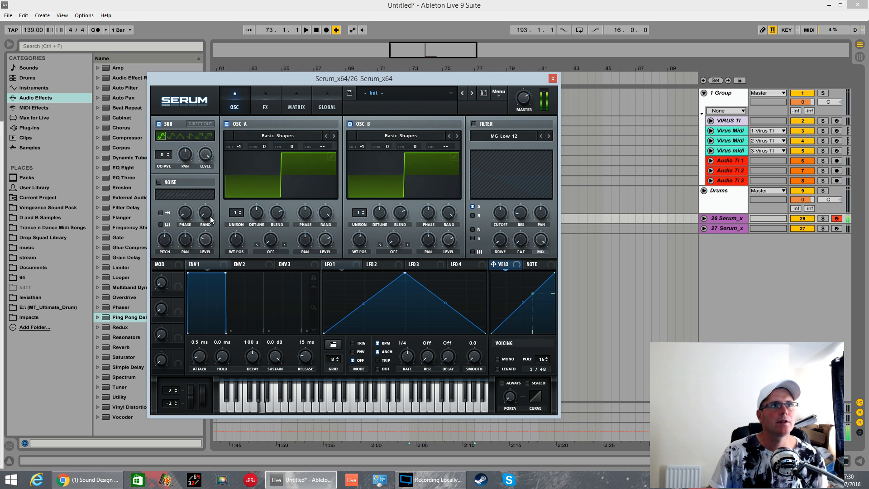
left_click(168, 156)
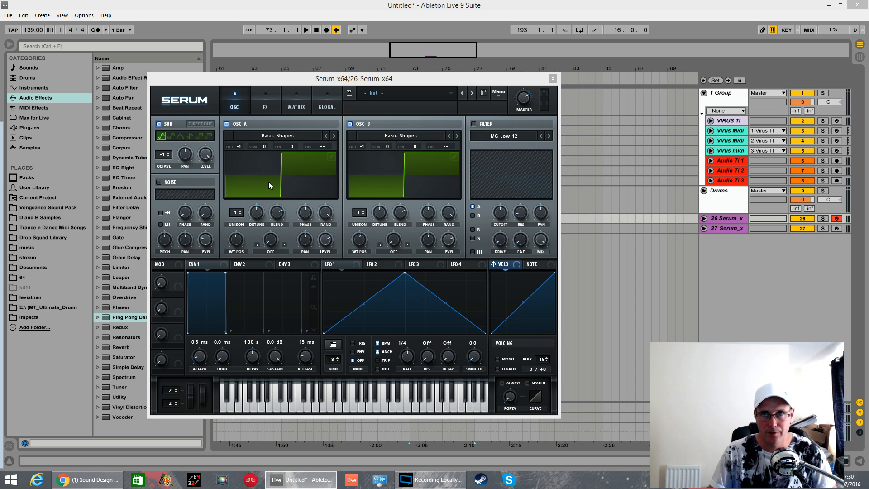
left_click_drag(450, 243, 449, 307)
left_click_drag(325, 240, 337, 318)
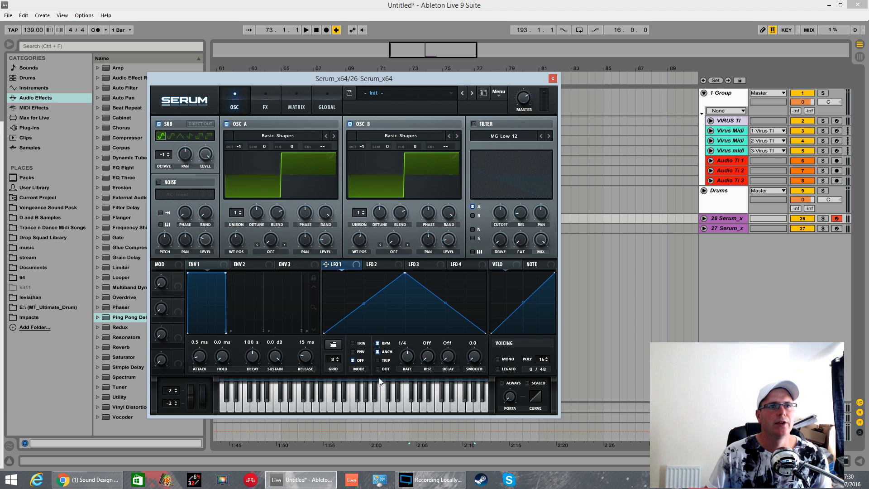
Step: Turn off BPM sync for LFO 1, set it to envelope mode, and set its rate to 1.1 Hz
left_click(378, 343)
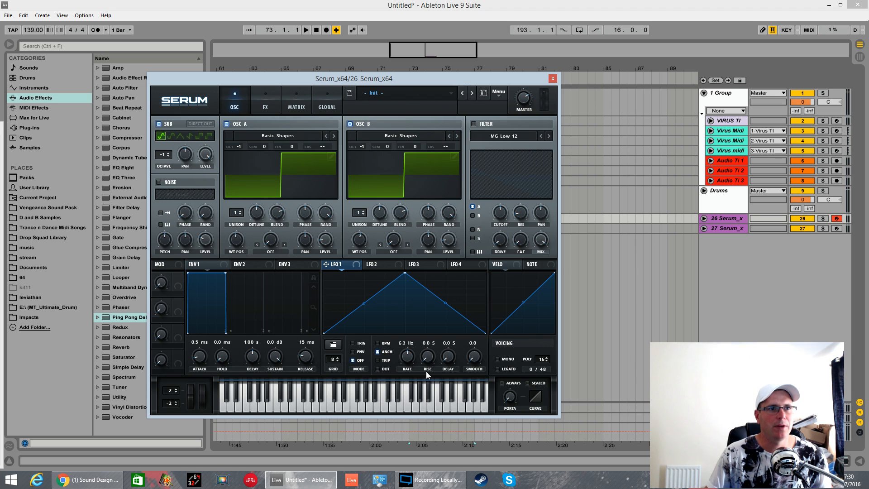
left_click(358, 353)
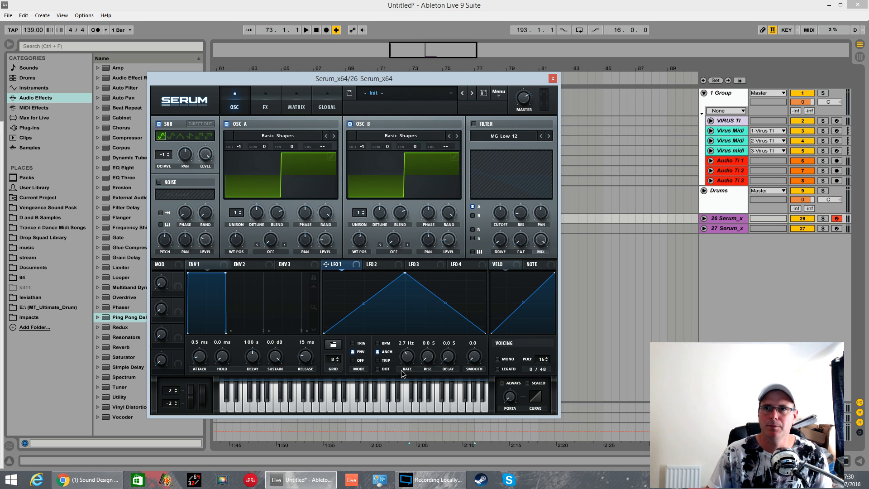
left_click_drag(401, 372, 401, 376)
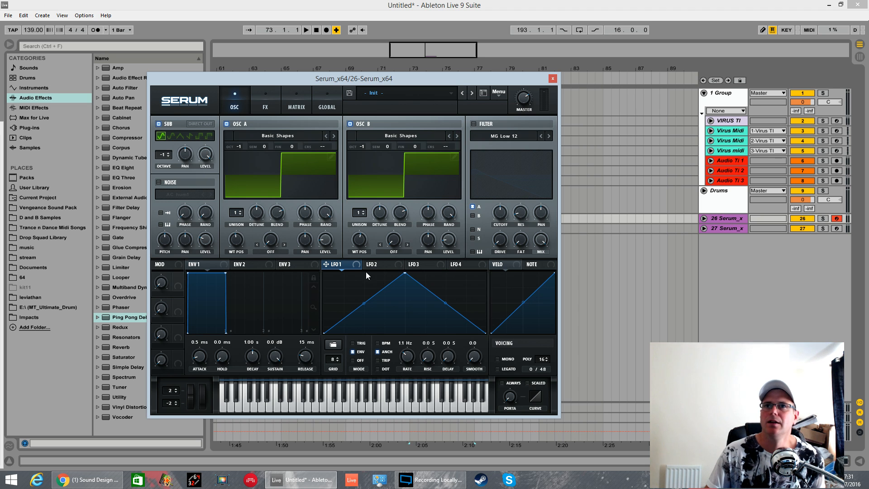
Step: Assign LFO 1 to modulate the levels of oscillators B and A
left_click_drag(327, 263, 445, 242)
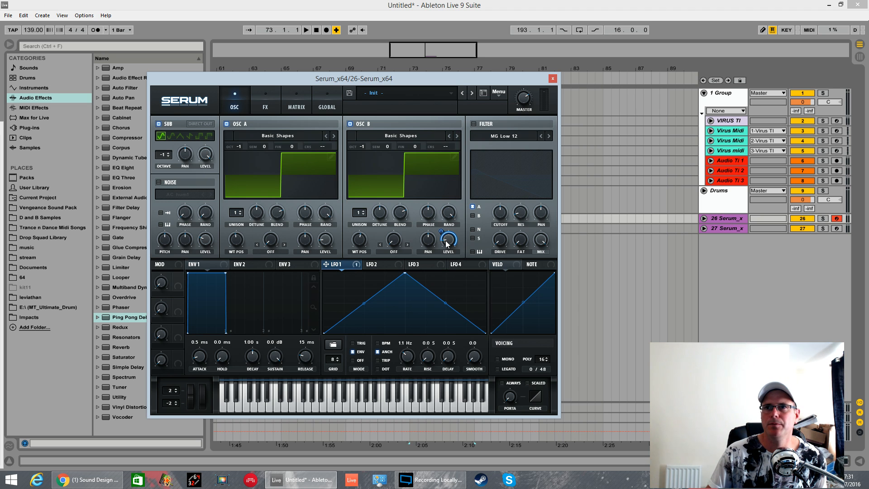
left_click_drag(329, 265, 329, 244)
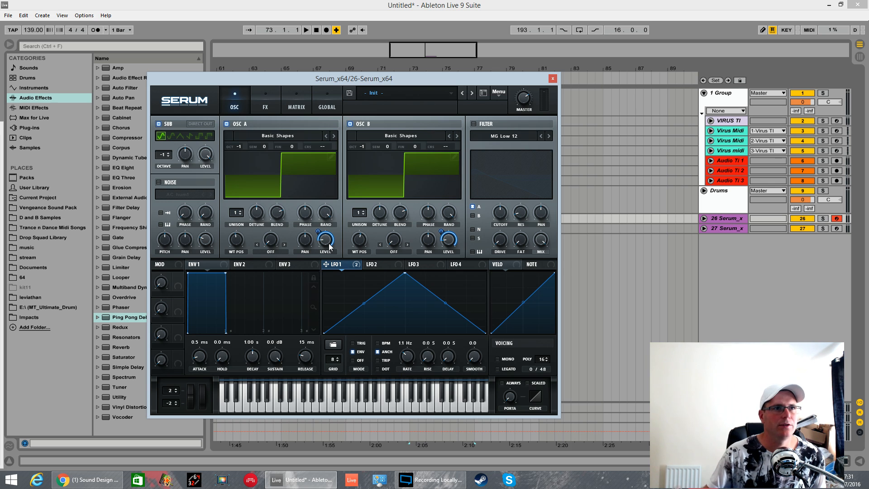
right_click(329, 243)
left_click(343, 283)
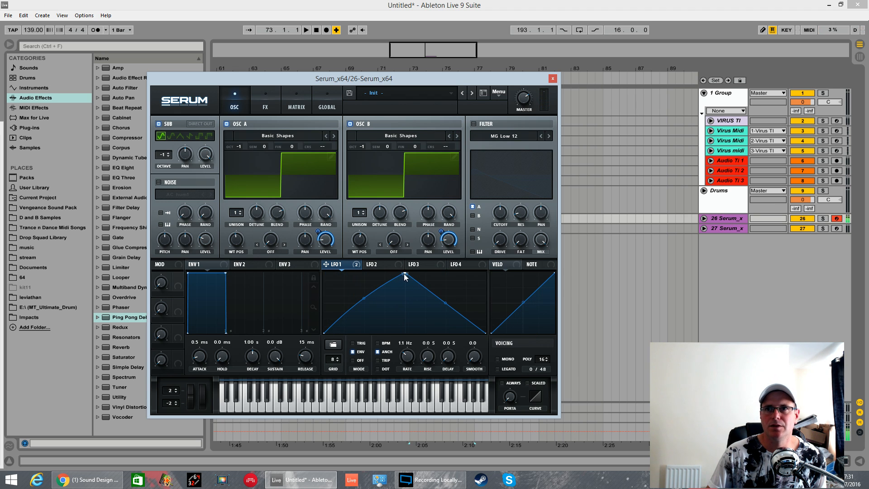
Step: Reshape LFO 1 with an earlier peak, an added point that makes a flat top, and a rounded, steep final fall
left_click_drag(404, 274, 397, 272)
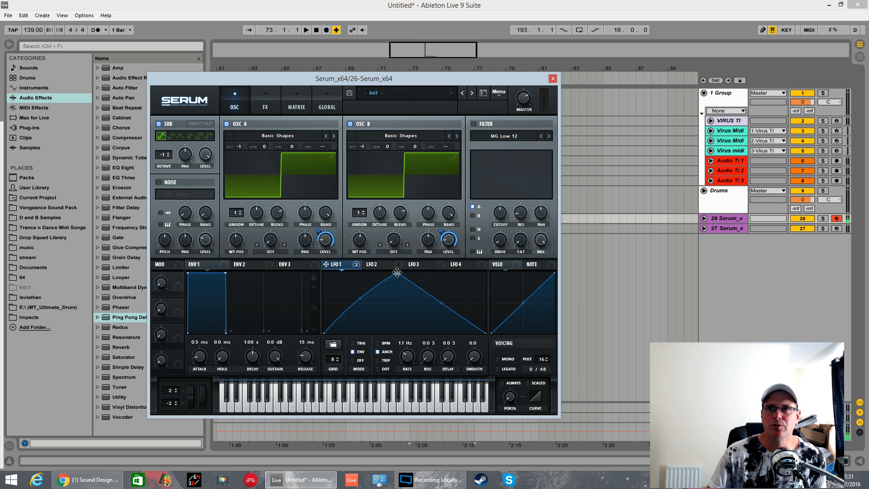
double_click(430, 299)
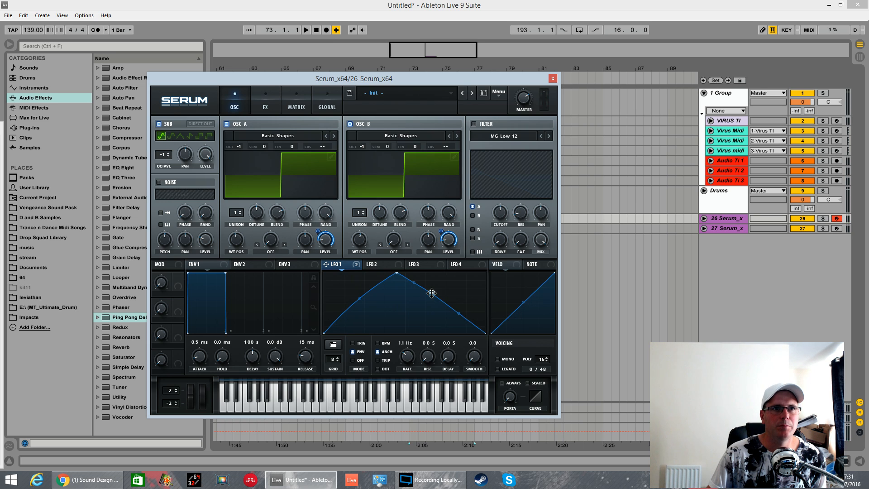
left_click_drag(430, 299, 427, 264)
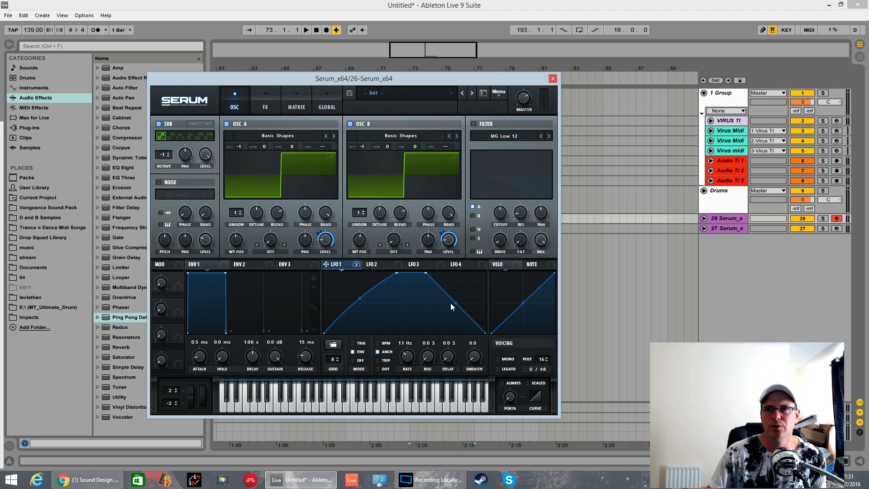
left_click_drag(456, 302, 461, 281)
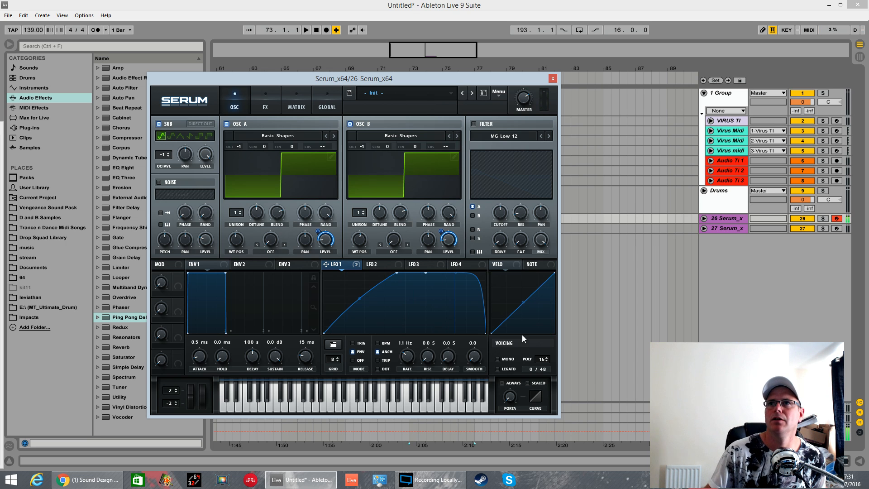
mouse_move(523, 109)
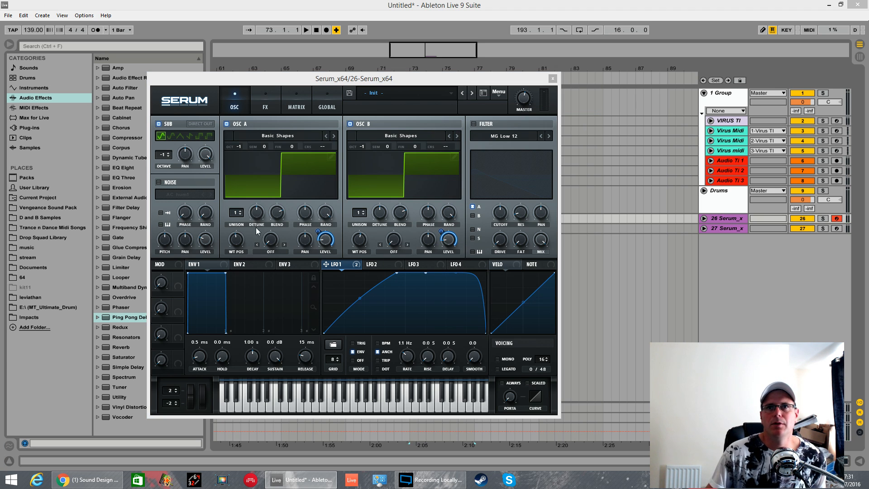
Step: Set oscillators A and B to two unison voices each and assign LFO 1 to modulate both detune amounts
left_click(241, 210)
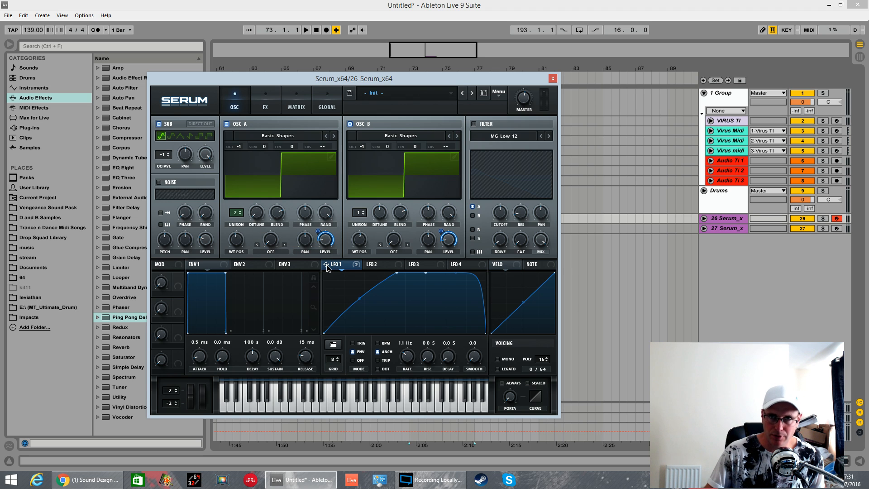
left_click_drag(258, 222, 248, 254)
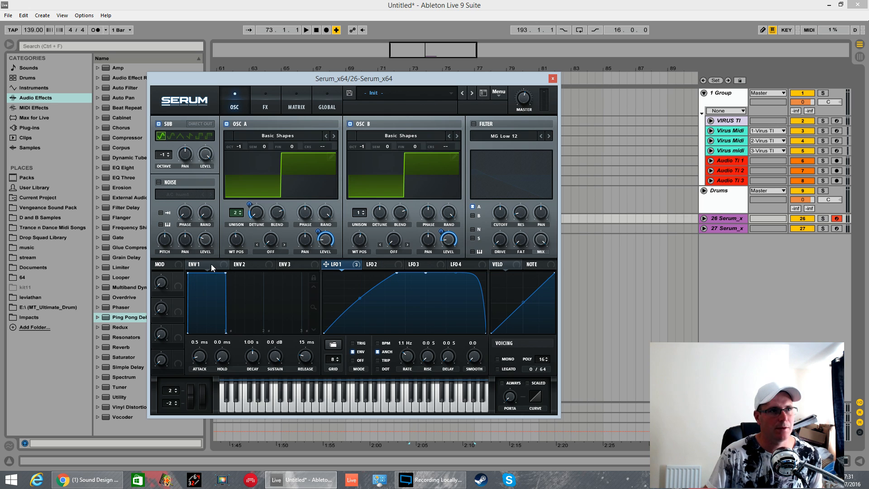
left_click(365, 211)
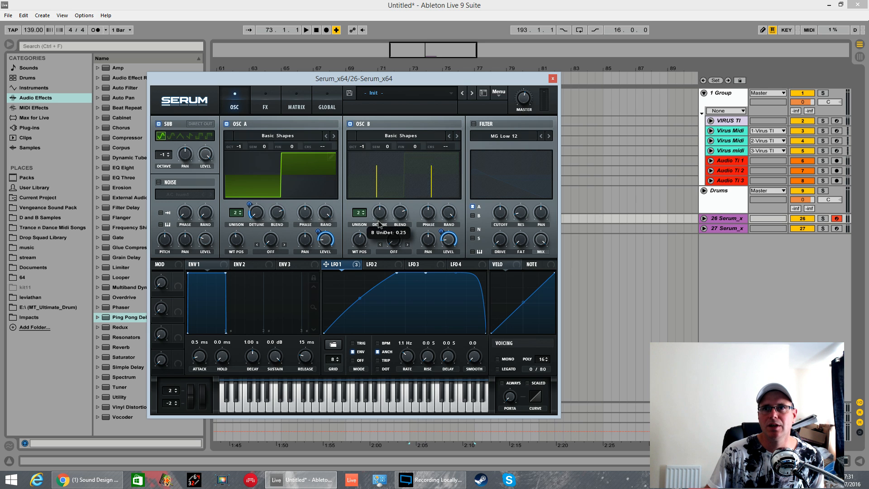
left_click_drag(326, 264, 379, 212)
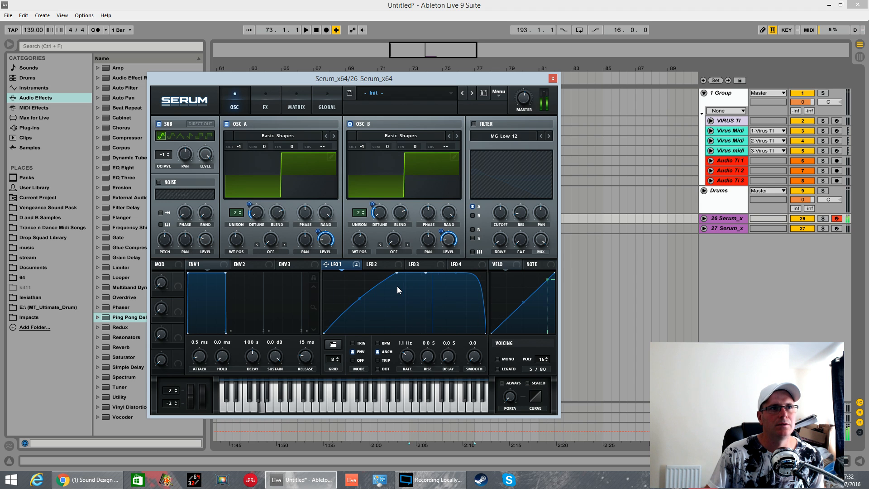
Step: Set oscillator B's warp mode to Bend - and check its LFO 1 level modulation
left_click(408, 252)
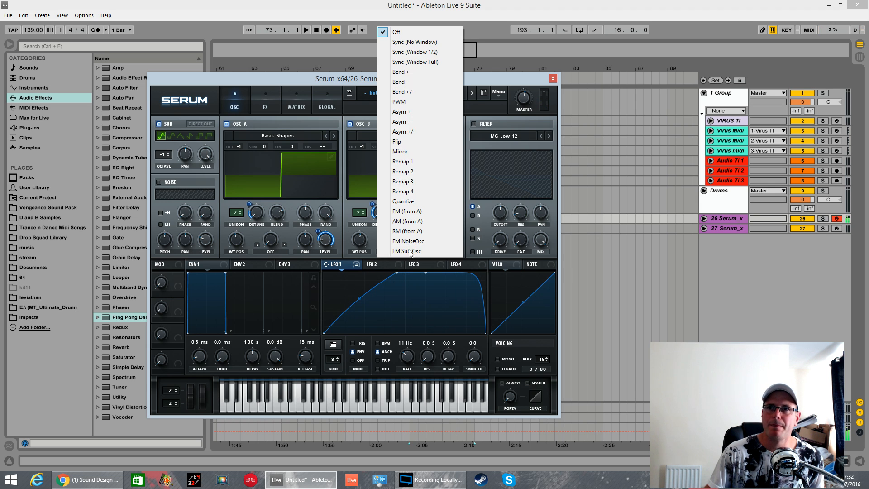
left_click(407, 81)
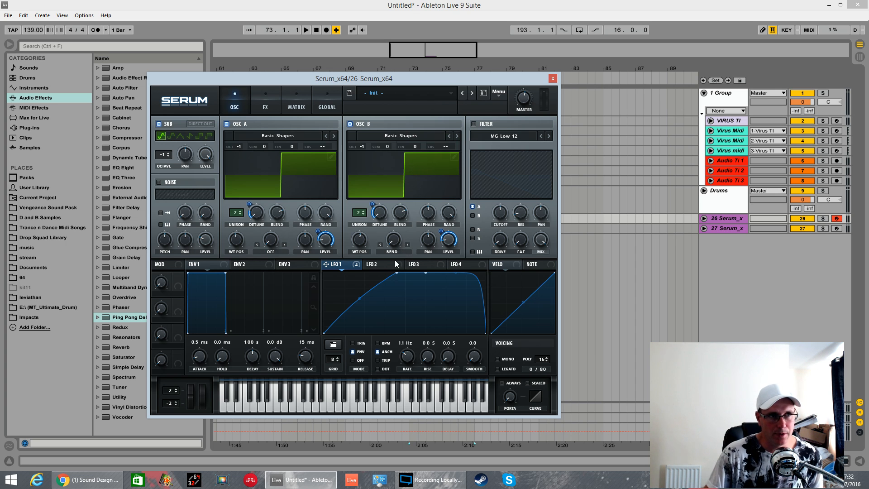
mouse_move(394, 251)
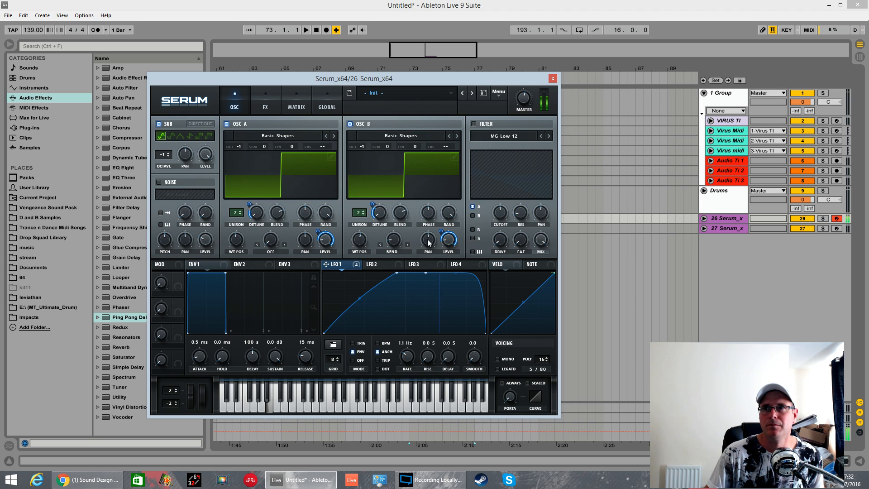
mouse_move(443, 240)
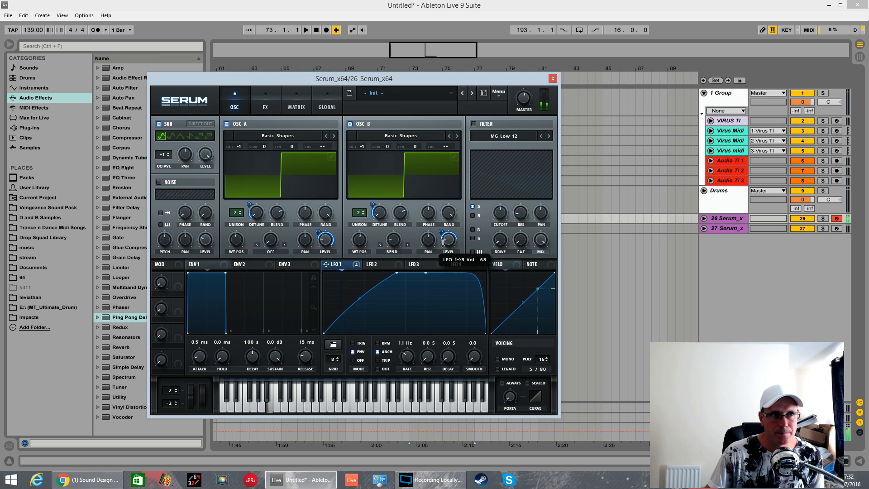
Step: Set oscillator A's warp mode to FM Sub Osc and assign LFO 1 to modulate the FM amount
left_click(270, 253)
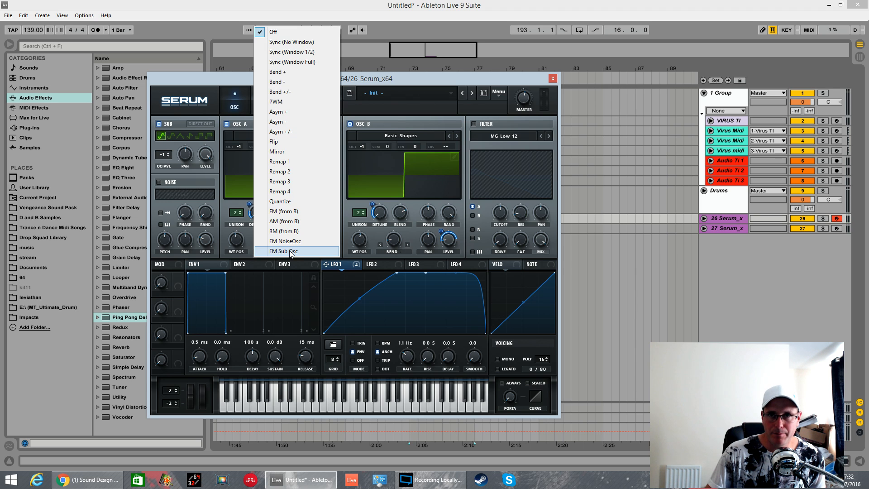
left_click(290, 252)
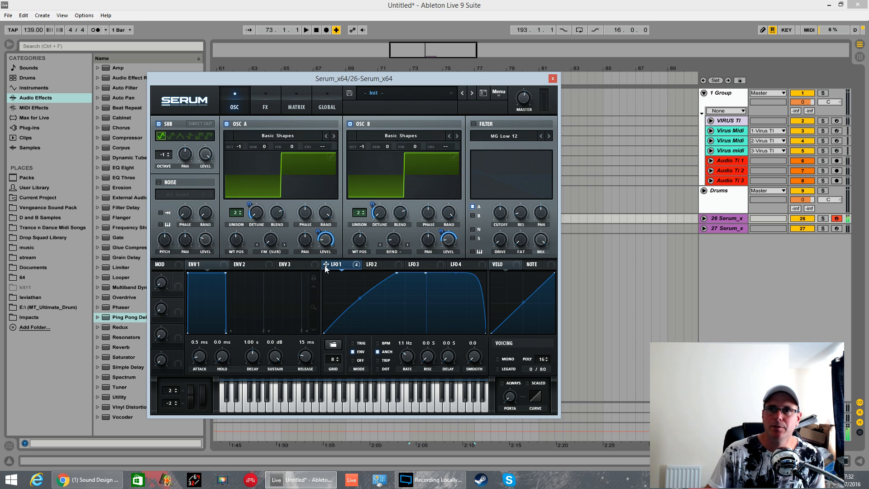
left_click_drag(274, 251, 258, 268)
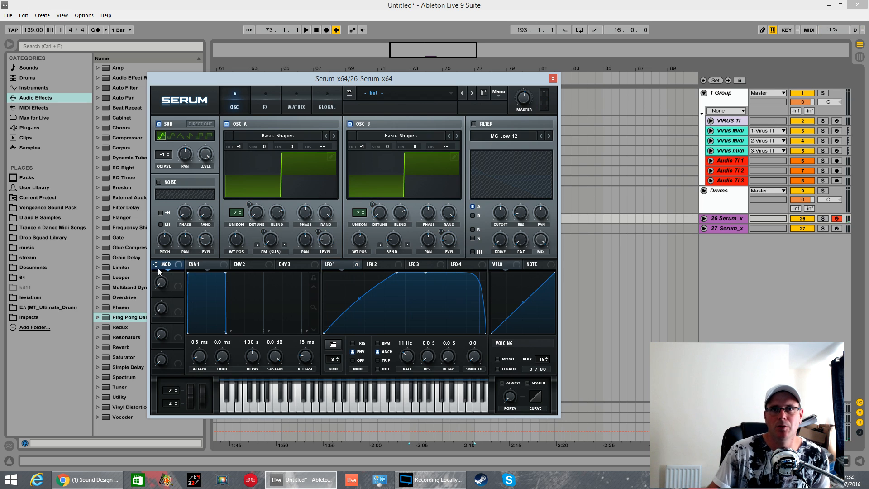
Step: Assign the mod wheel to oscillator A's FM amount, test the wheel, and adjust the modulation depth
left_click_drag(158, 268, 266, 266)
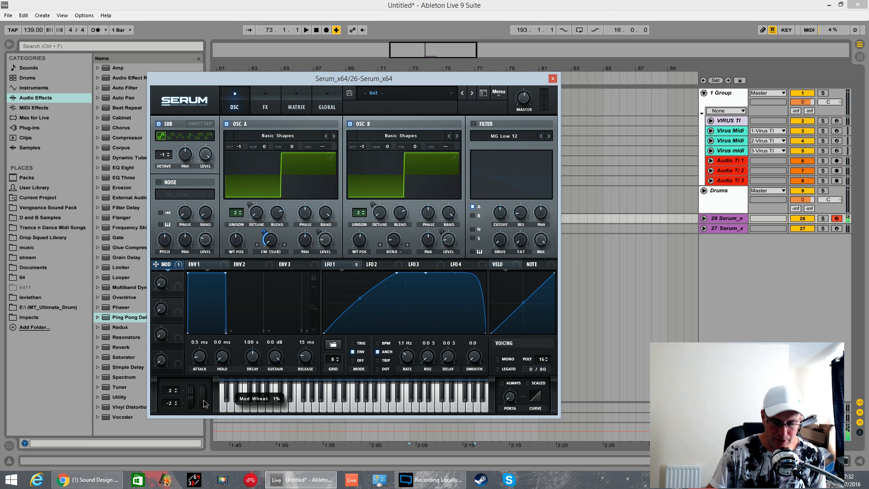
left_click_drag(203, 399, 266, 236)
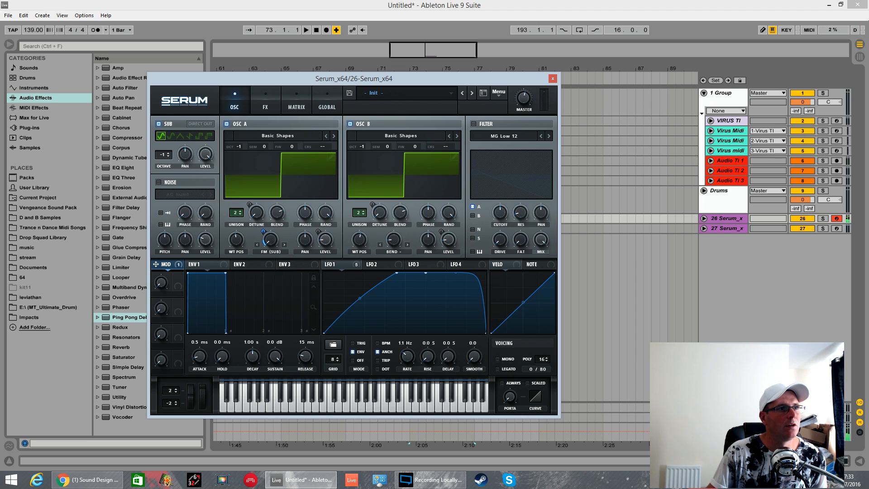
left_click(120, 239)
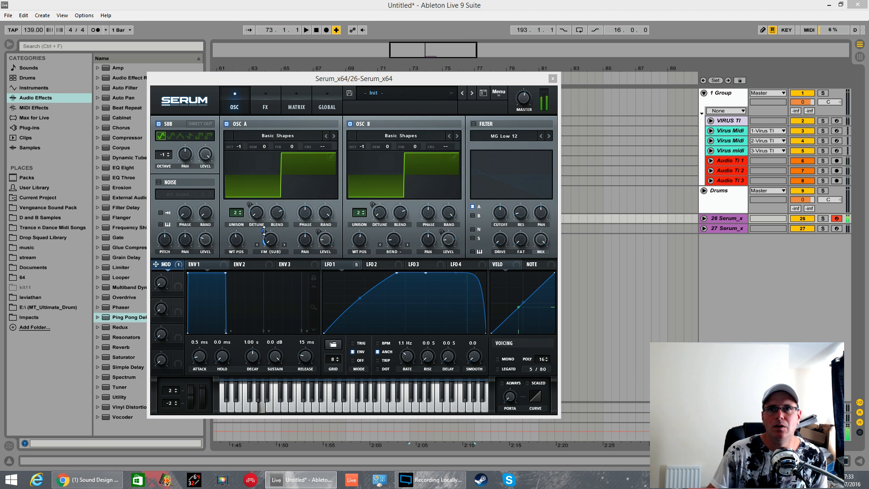
left_click_drag(264, 231, 264, 234)
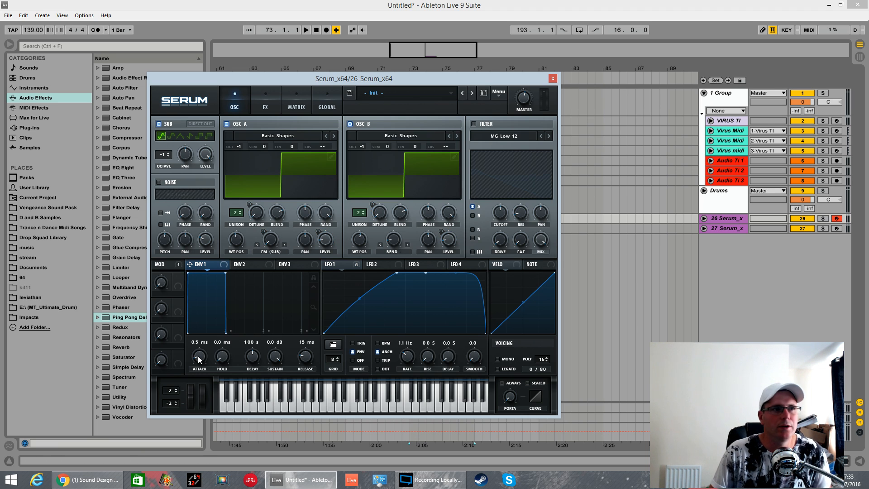
Step: Shape envelope 1 with a 326 ms attack, a higher attack curve, minimum sustain and 244 ms decay, and raise the master volume
mouse_move(205, 356)
left_mouse_down()
mouse_move(213, 328)
mouse_move(202, 356)
left_mouse_up()
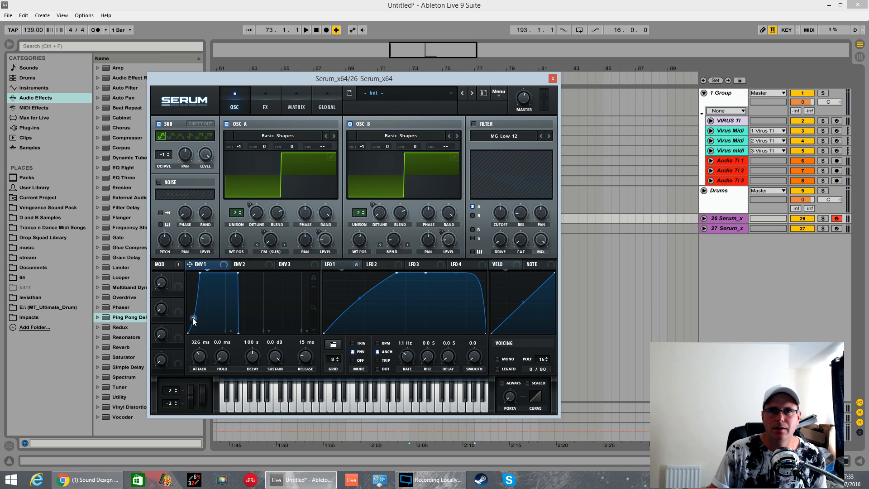
left_click_drag(195, 320, 195, 307)
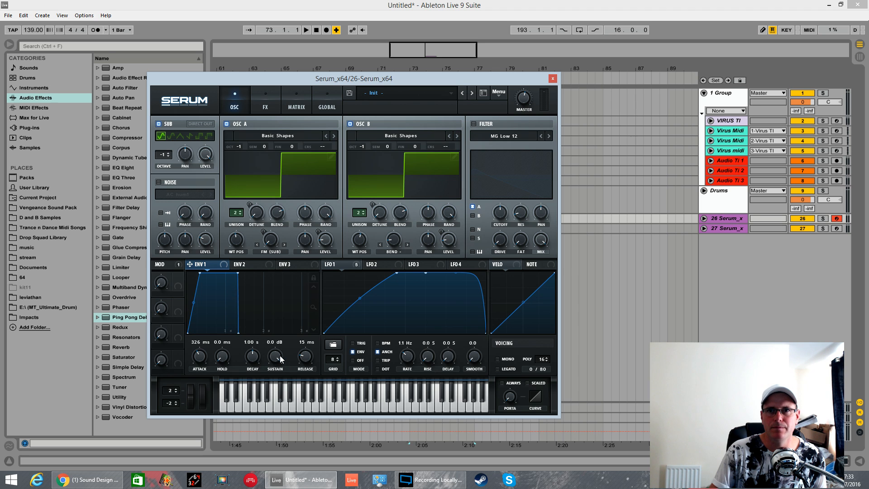
left_click_drag(280, 358, 280, 398)
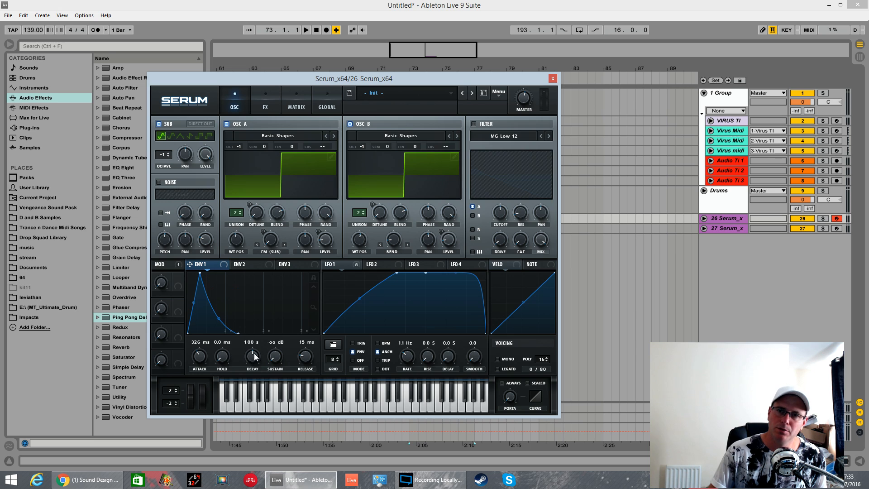
left_click_drag(254, 354, 255, 369)
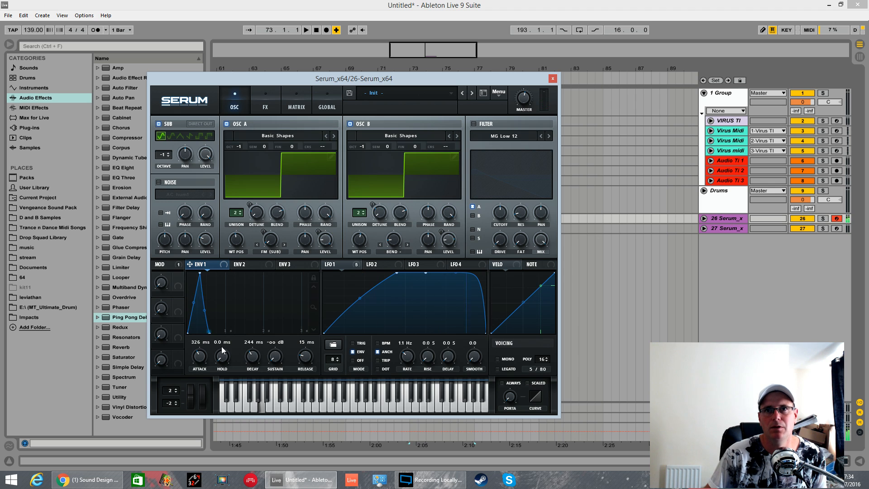
left_click_drag(523, 98, 525, 88)
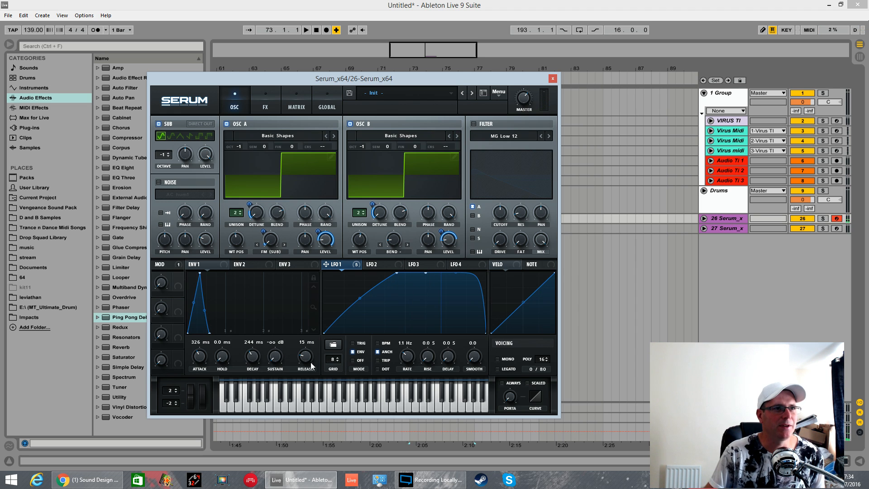
Step: Enable the filter as Band 12, route oscillators A, B and the sub through it, and lower its cutoff almost fully
left_click(248, 266)
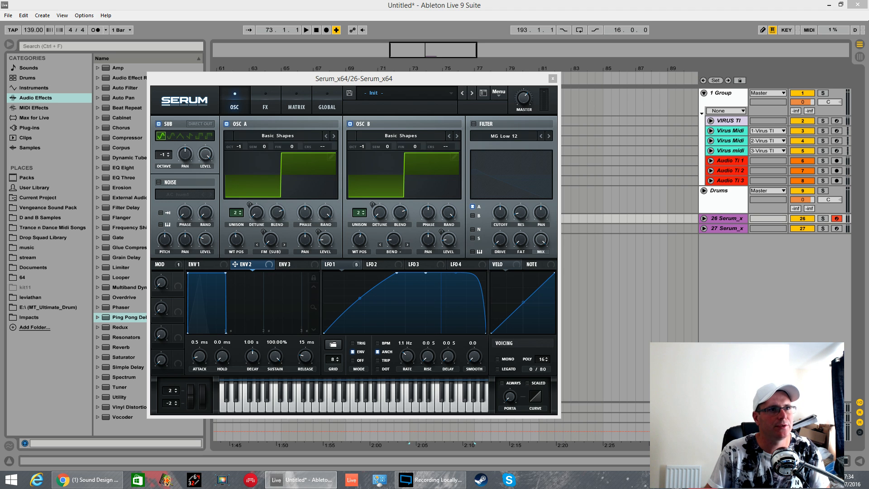
left_click(474, 124)
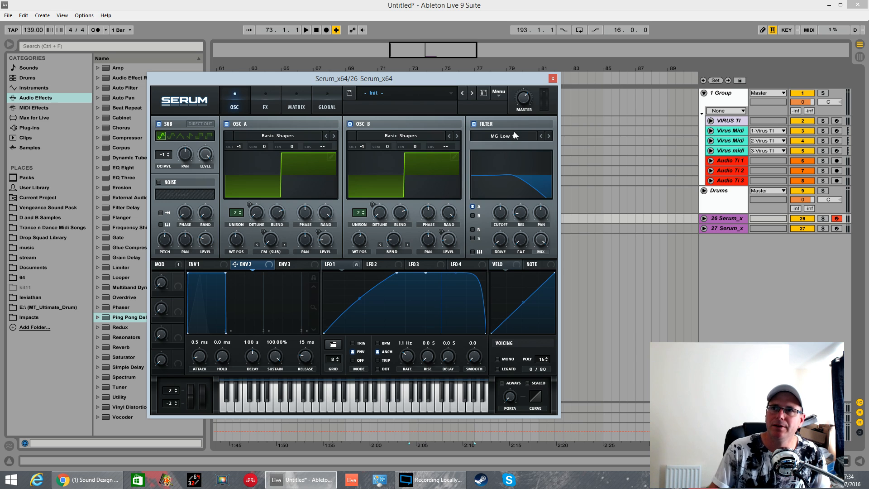
left_click(514, 135)
mouse_move(516, 147)
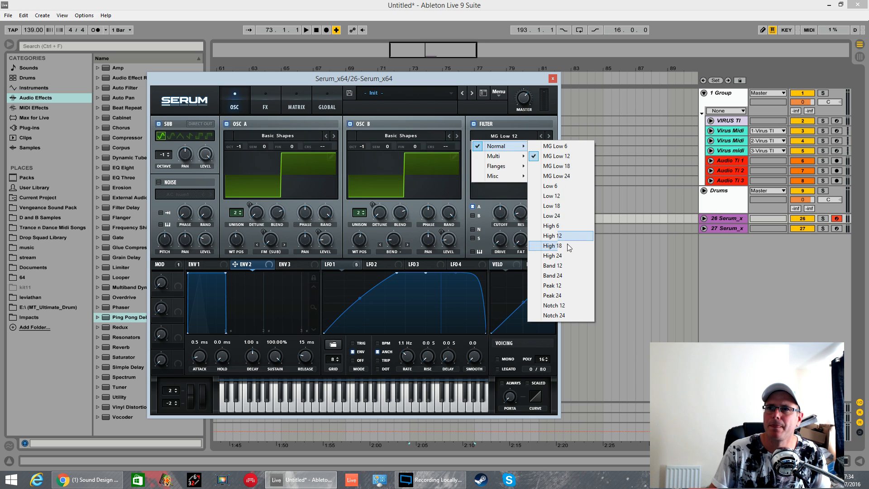
left_click(565, 265)
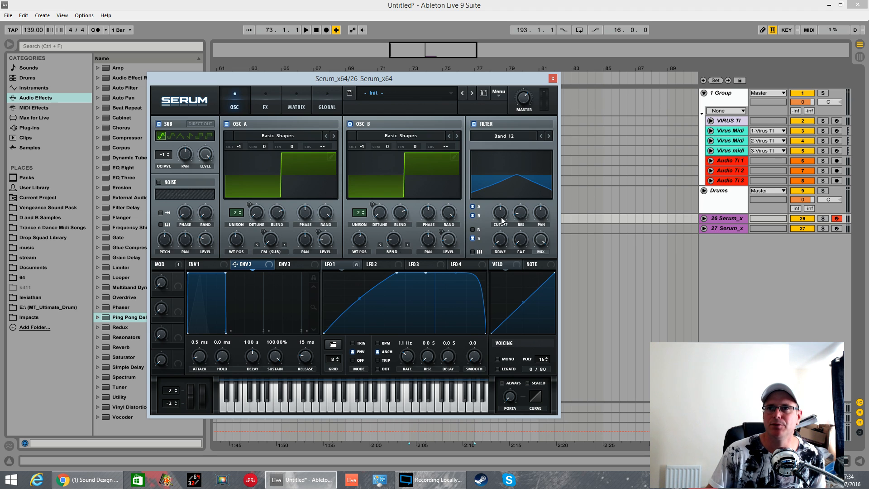
left_click_drag(501, 216, 507, 267)
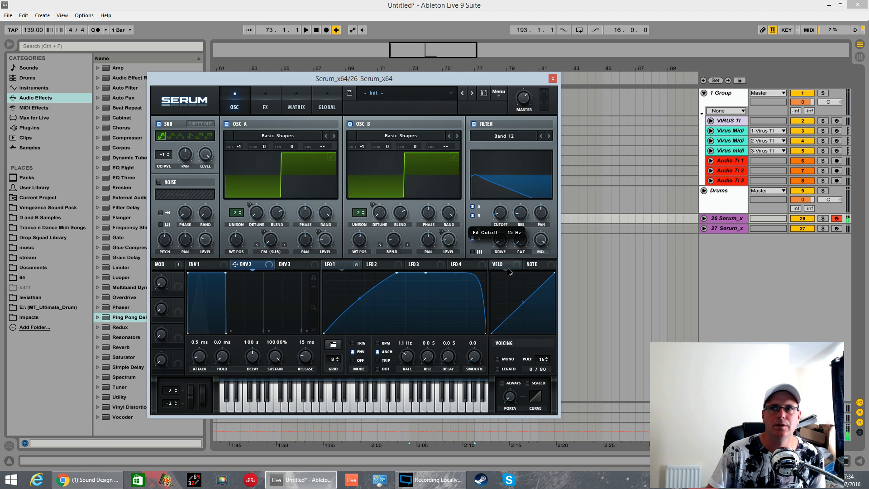
left_click(506, 211)
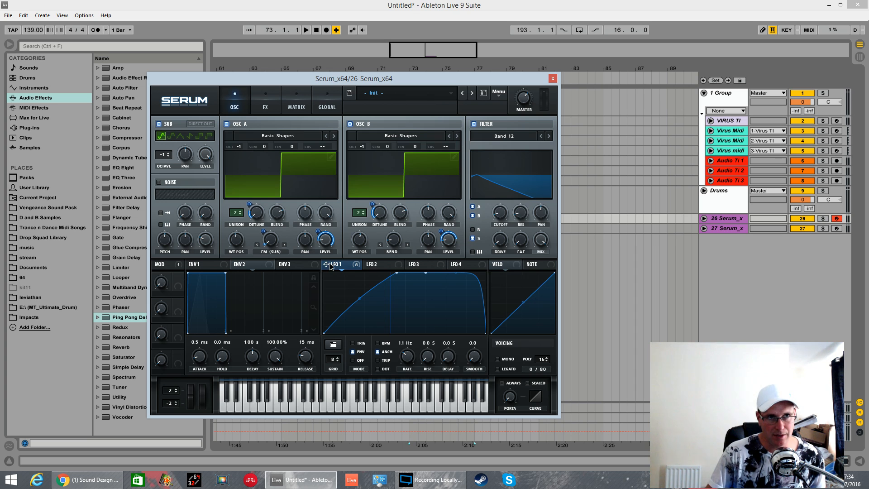
Step: Assign LFO 1 to modulate the filter's cutoff and mix, adjusting the modulation depths
left_click_drag(325, 265, 494, 214)
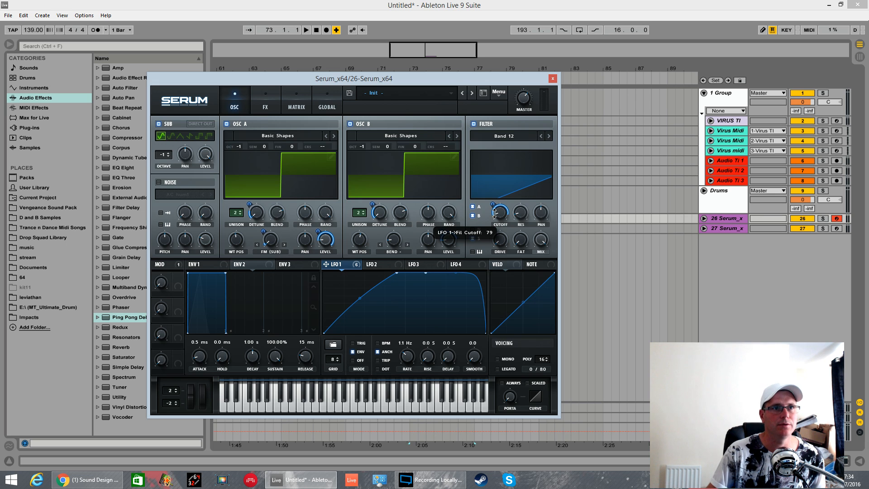
left_click_drag(494, 214, 494, 230)
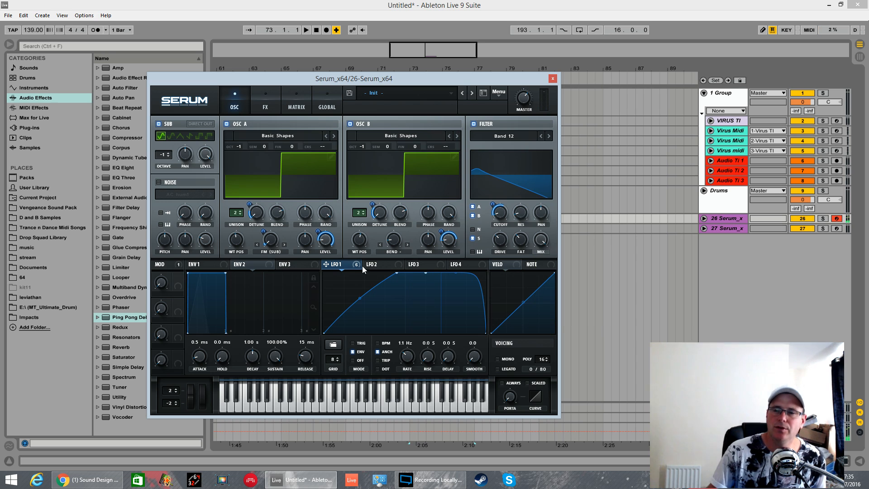
left_click_drag(396, 277, 533, 234)
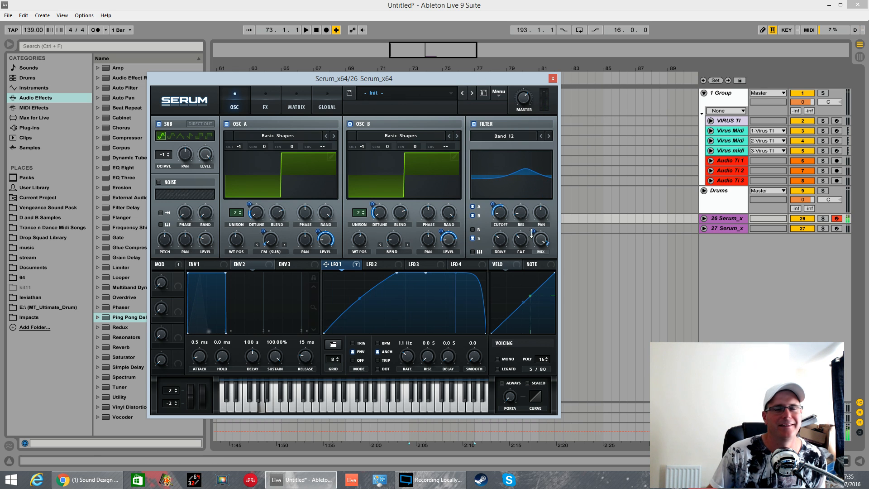
mouse_move(535, 227)
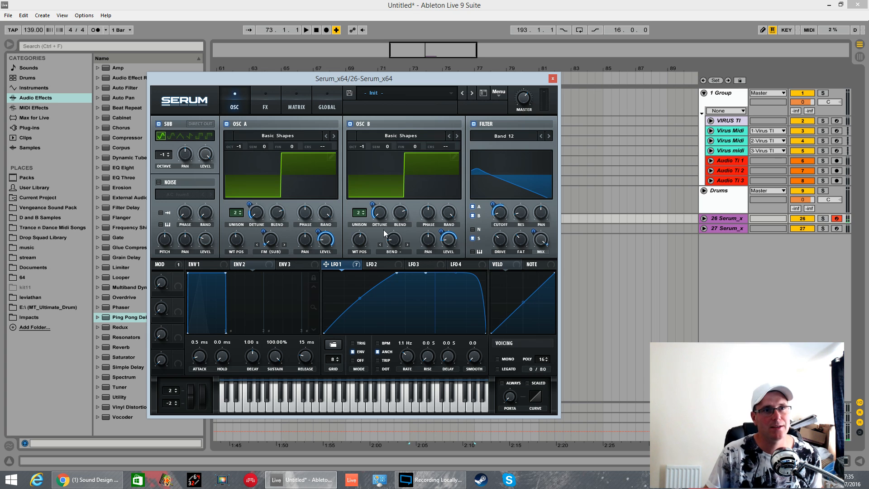
Step: Switch oscillator B's filter routing off and back on
left_click(472, 216)
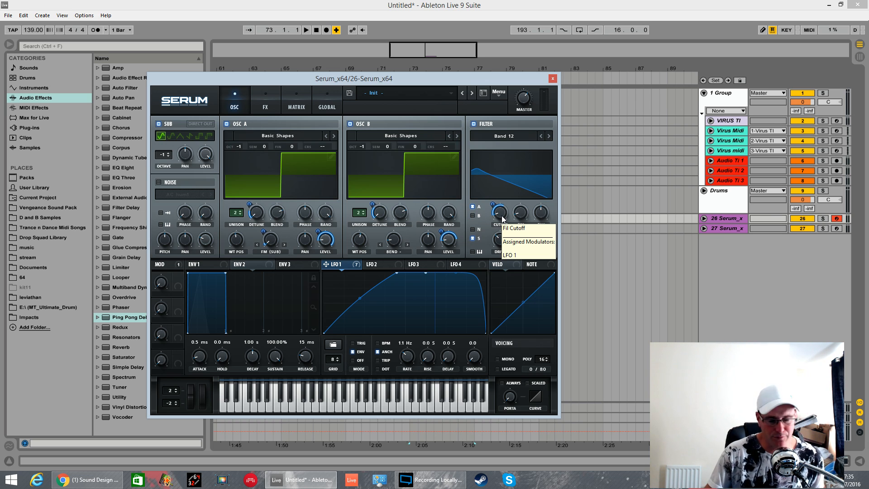
left_click(472, 215)
Step: Enable the Hyper/Dimension effect, lower the Hyper mix, and assign LFO 1 to modulate that mix
left_click(271, 100)
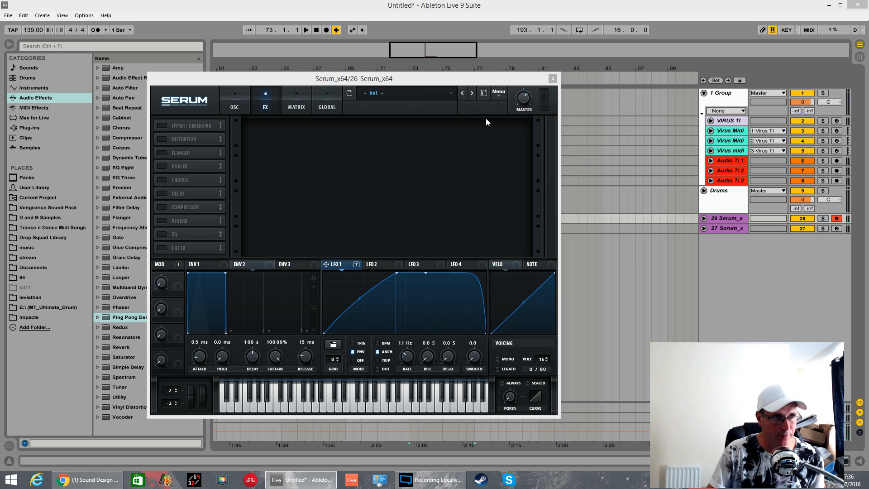
left_click(159, 126)
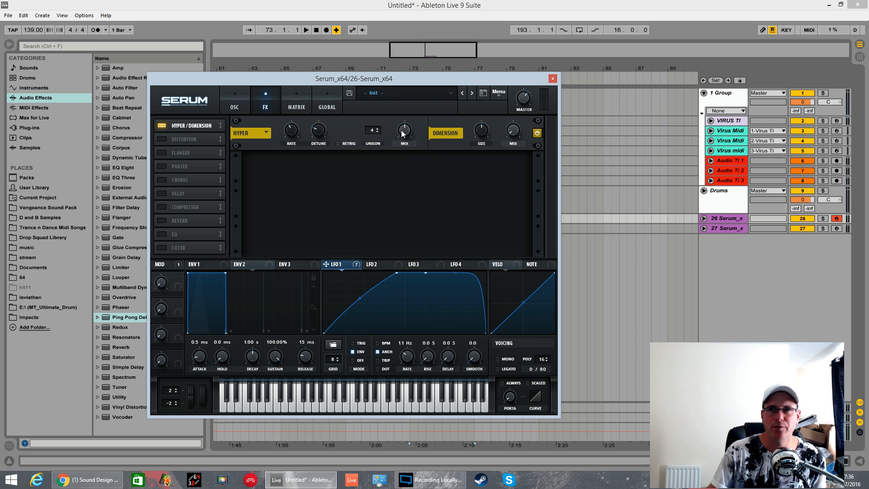
left_click_drag(405, 131, 406, 222)
left_click_drag(325, 263, 394, 153)
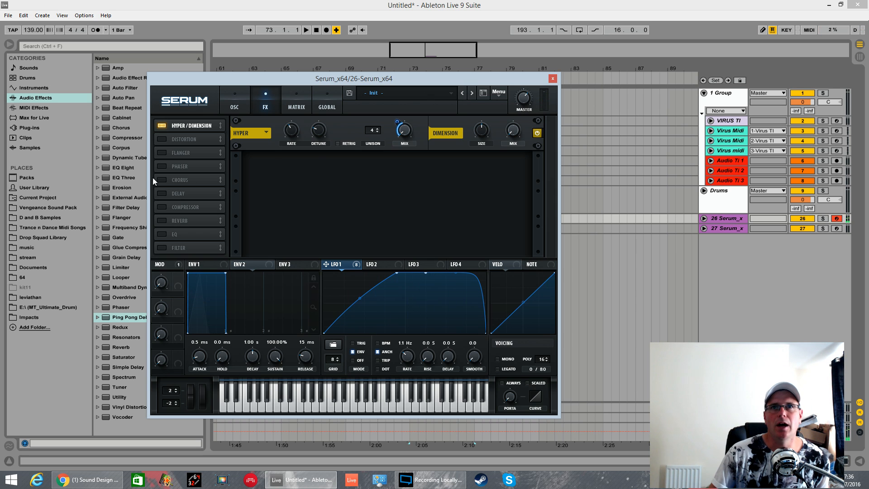
Step: Enable the Reverb effect and assign ENV 2 to modulate its mix, adjusting the reverb mix level
left_click(162, 221)
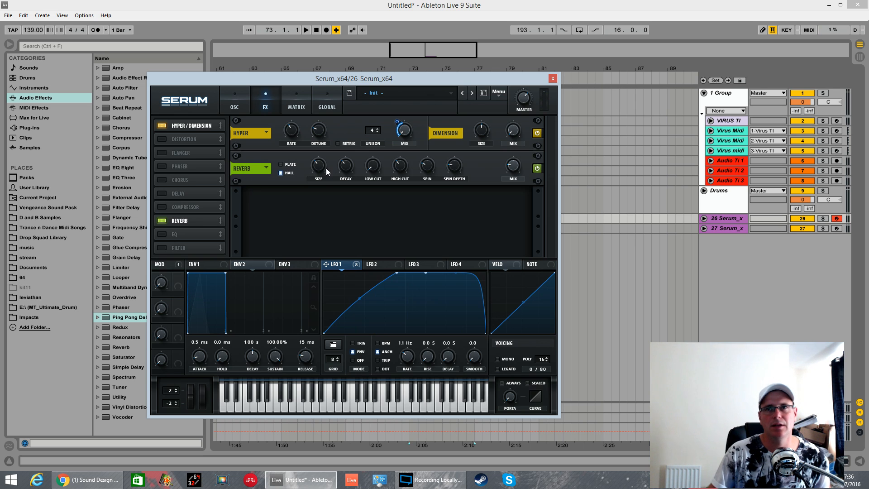
mouse_move(320, 169)
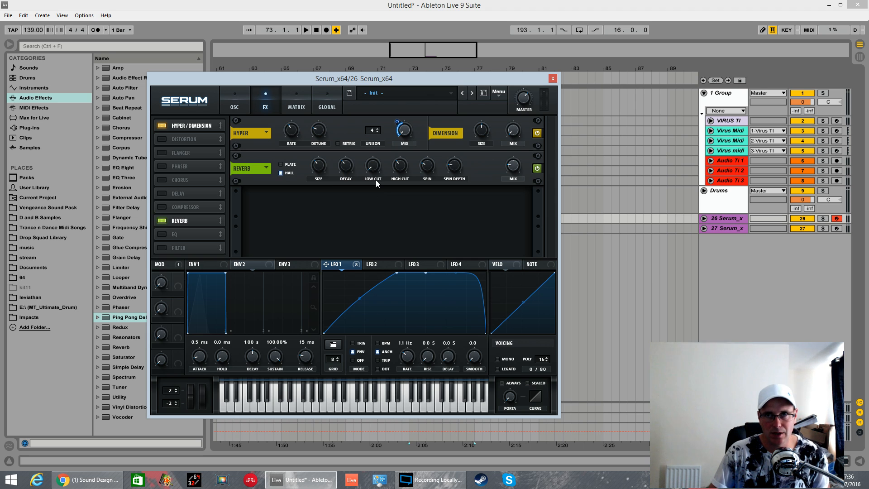
mouse_move(374, 171)
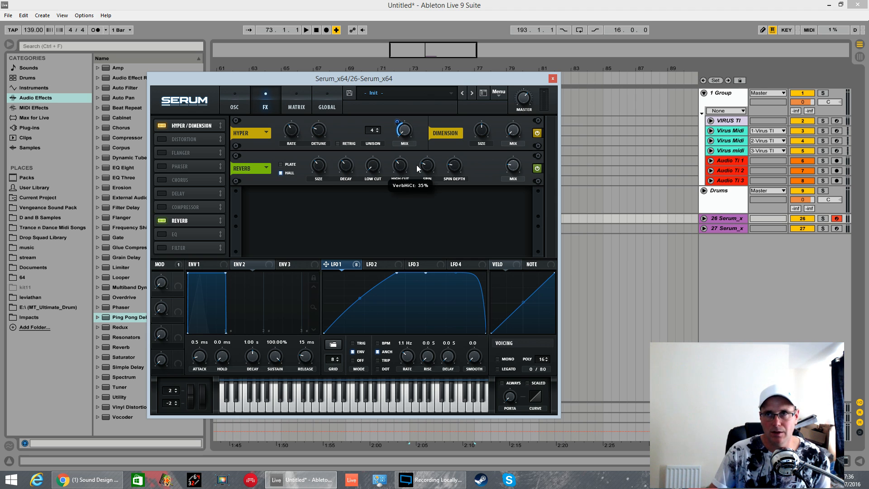
mouse_move(510, 171)
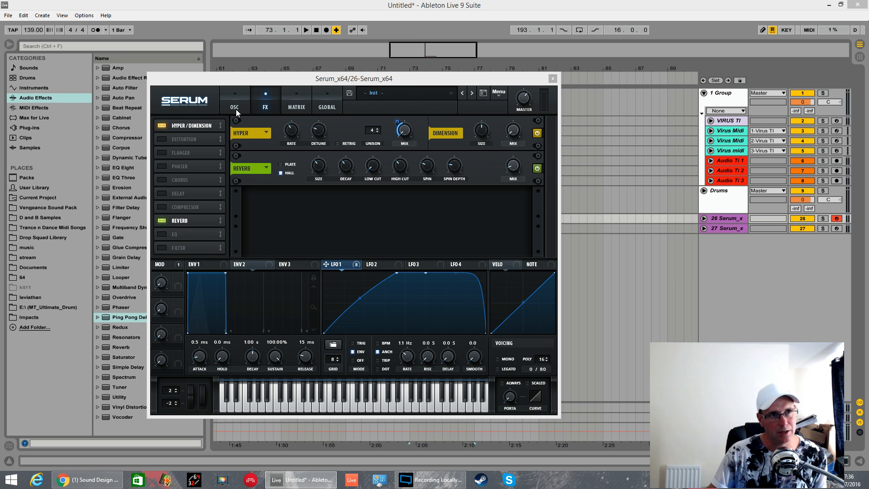
left_click(249, 267)
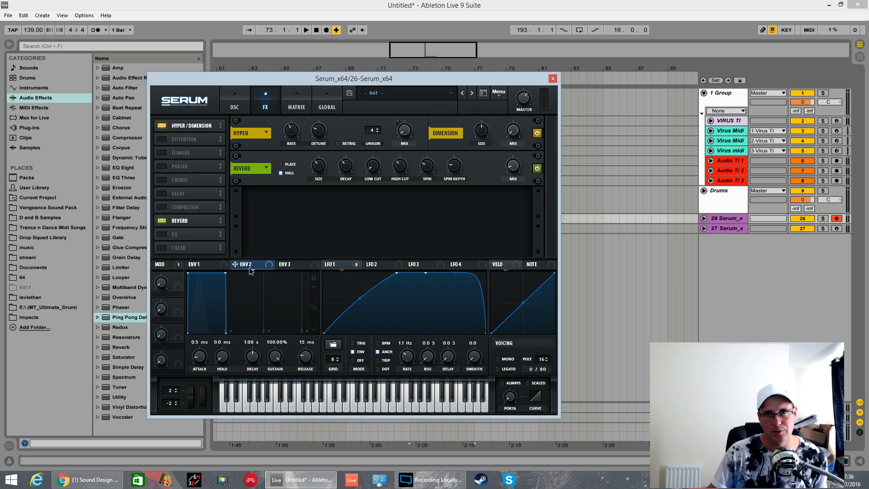
left_click_drag(514, 170, 507, 190)
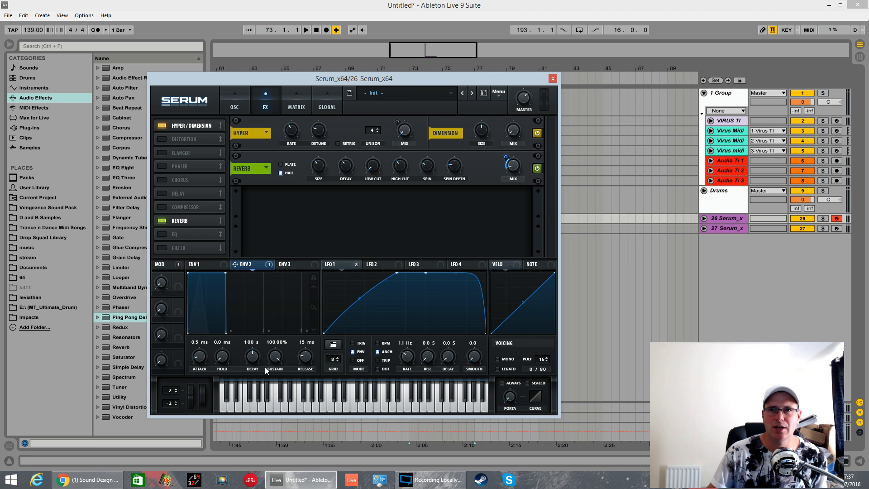
Step: Set ENV 2's attack to 496 ms and its release to 193 ms, and adjust the master volume slightly
left_click_drag(207, 362, 193, 301)
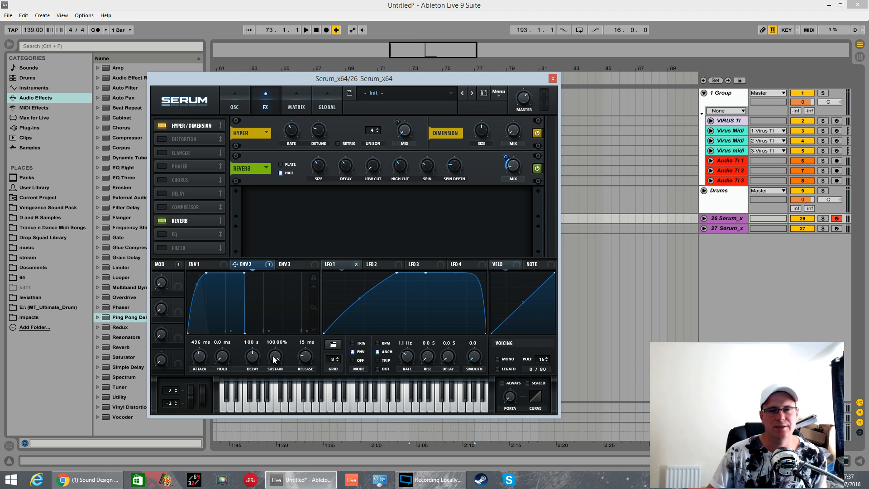
left_click_drag(301, 362, 302, 346)
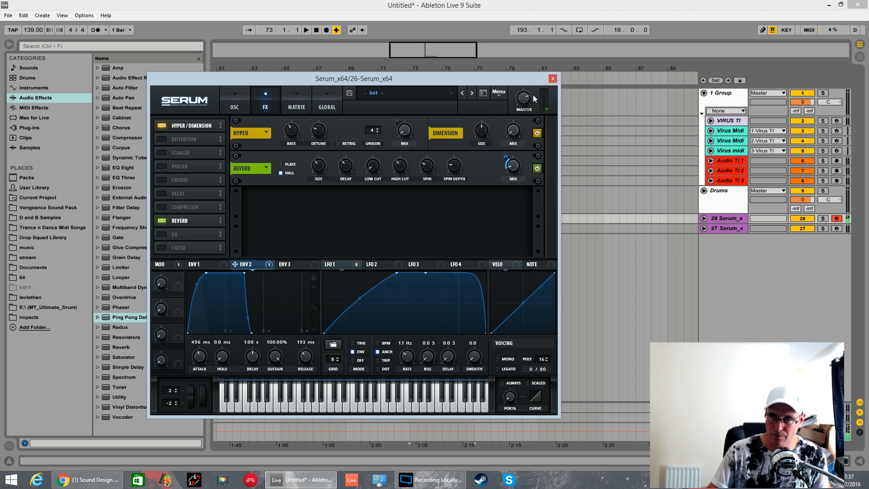
left_click_drag(521, 104, 522, 101)
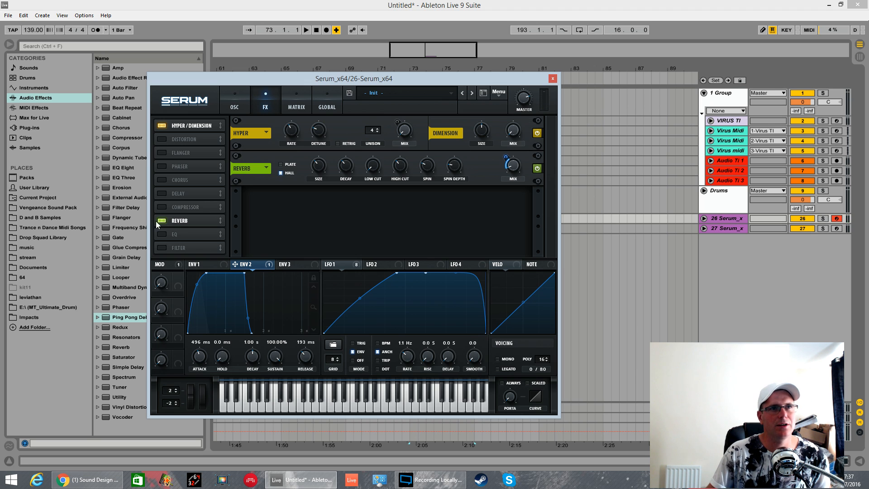
Step: Move the reverb directly after Hyper/Dimension in the effects order, and enable the filter effect directly after the reverb
left_click_drag(199, 221, 195, 139)
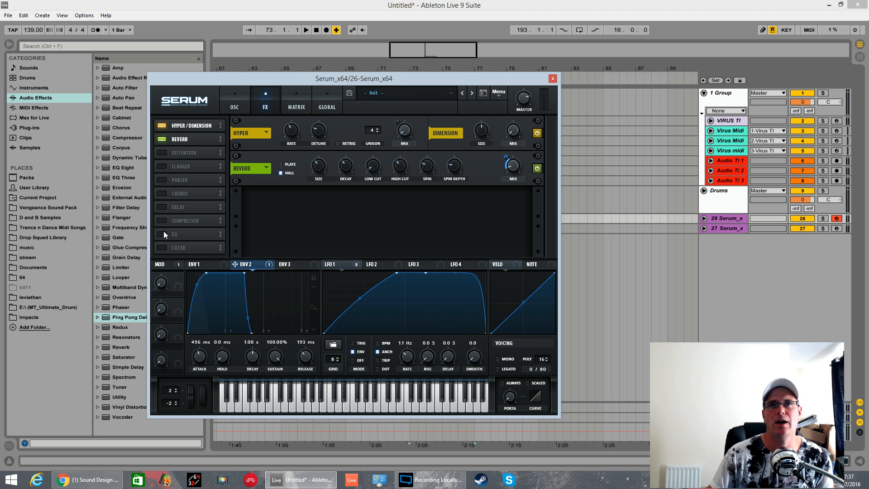
left_click(174, 247)
left_click_drag(175, 248, 182, 152)
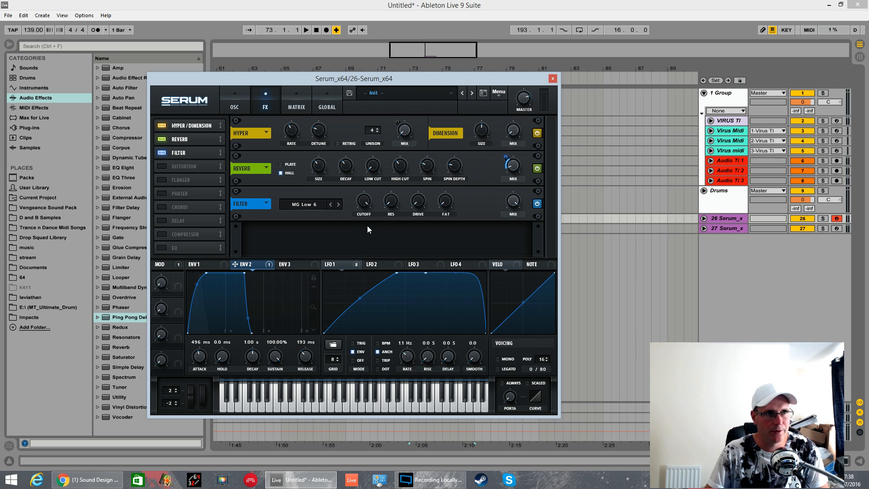
mouse_move(370, 205)
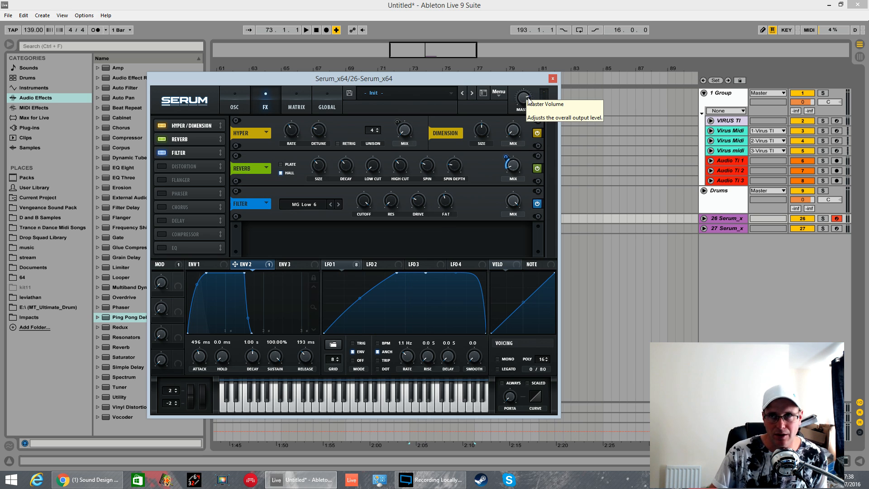
Step: Lower the master volume slightly and try the sound with the modulation wheel and oscillator A's sub FM amount
left_click_drag(526, 96, 528, 110)
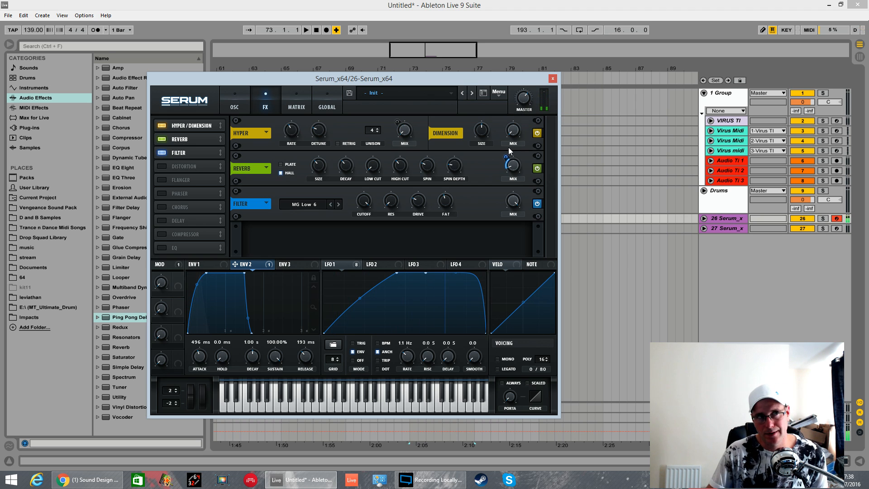
left_click(241, 110)
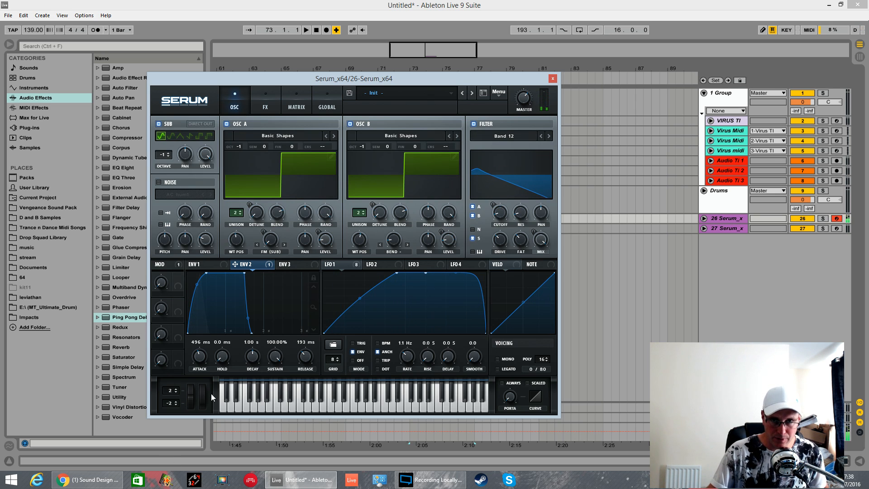
left_click_drag(203, 398, 214, 324)
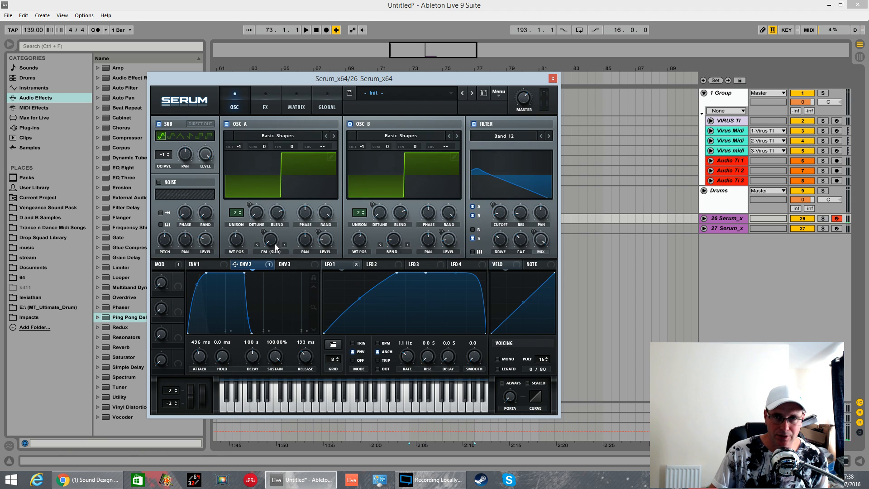
mouse_move(274, 241)
left_click_drag(274, 241, 274, 239)
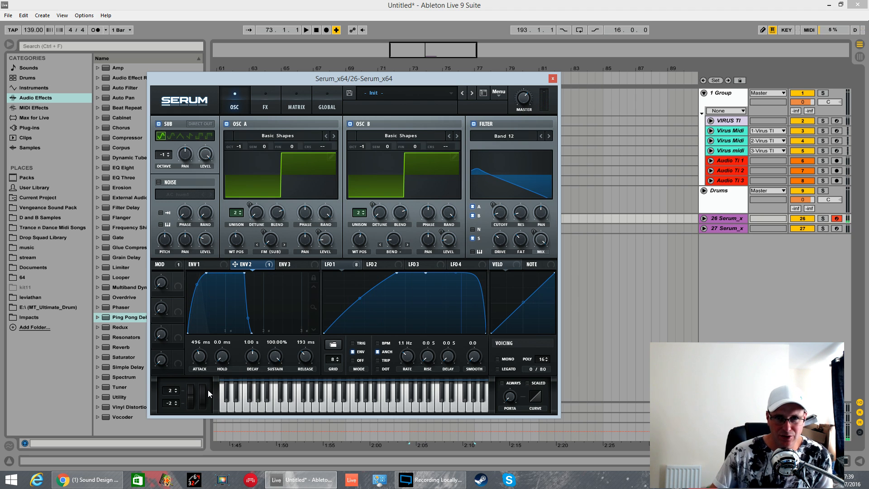
Step: Set oscillator A's warp mode to Off and remove oscillator B from the filter routing
left_click(278, 251)
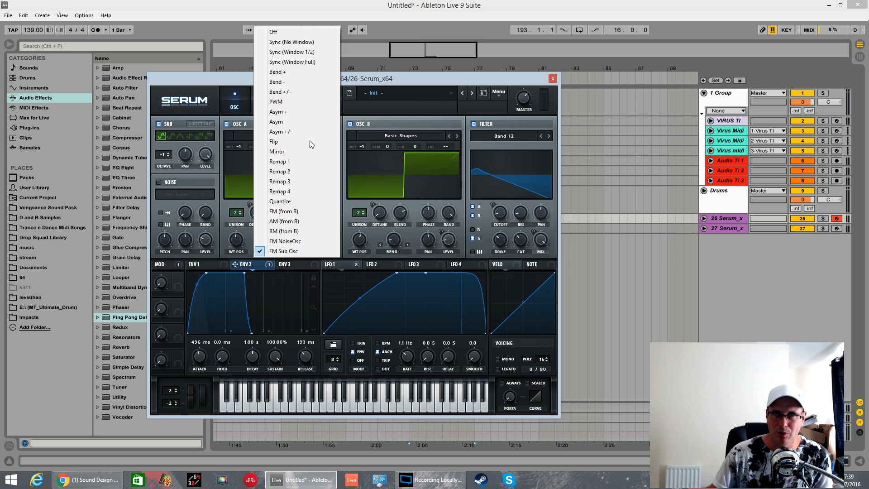
left_click(281, 32)
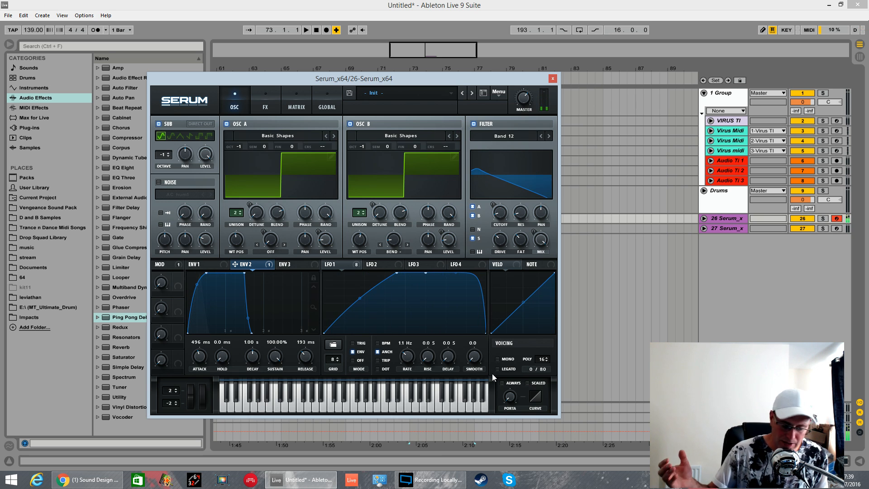
left_click(472, 216)
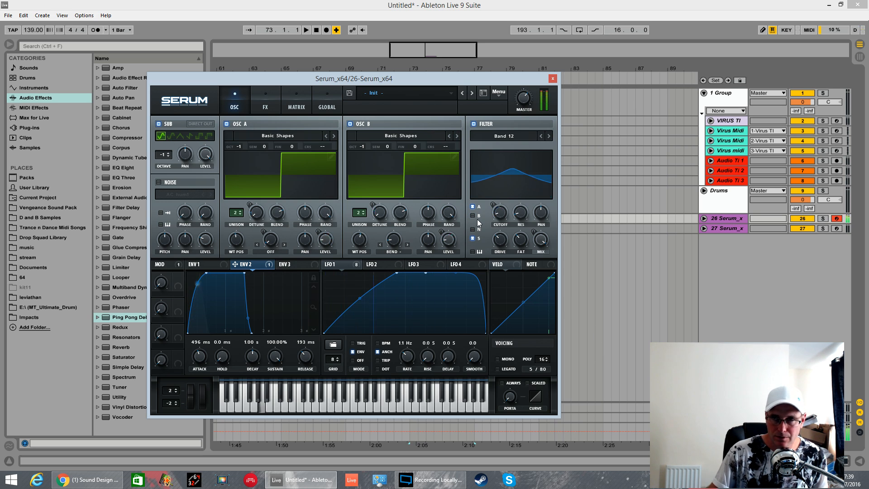